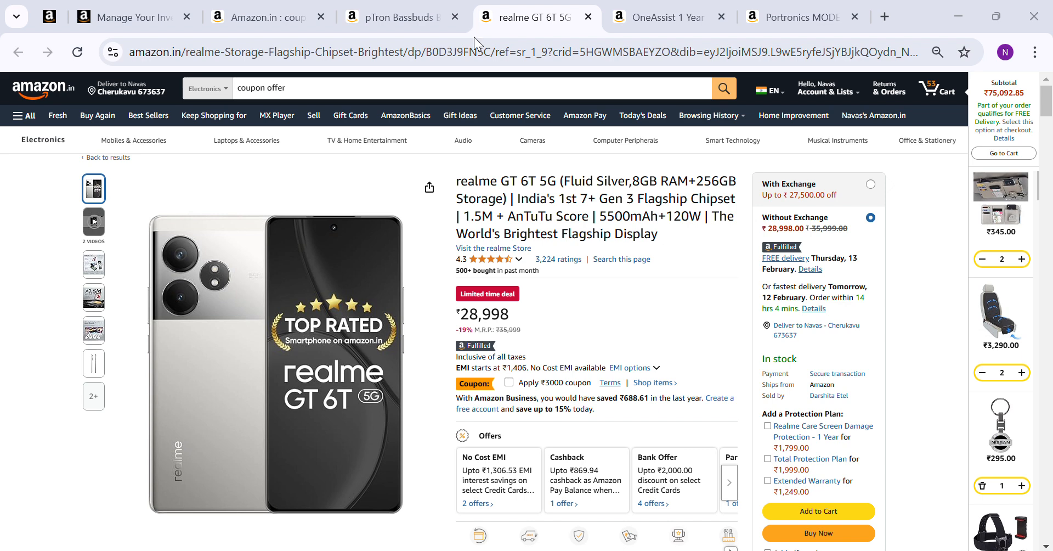
Step: Examine the realme GT 6T 5G product page, including its price, coupon offer and product details
scroll(529, 504, "down", 2)
scroll(529, 505, "up", 2)
scroll(561, 290, "down", 2)
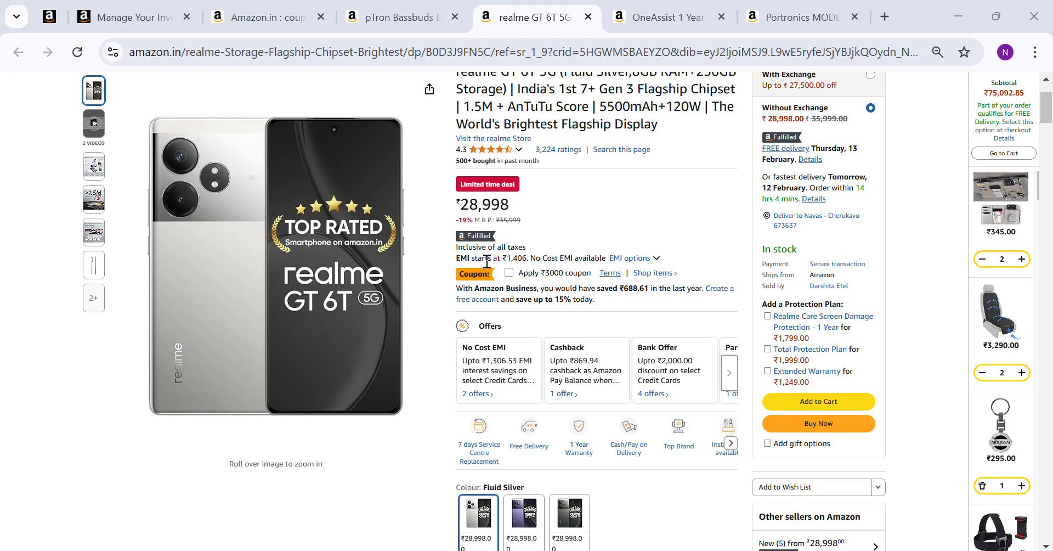
scroll(586, 366, "up", 2)
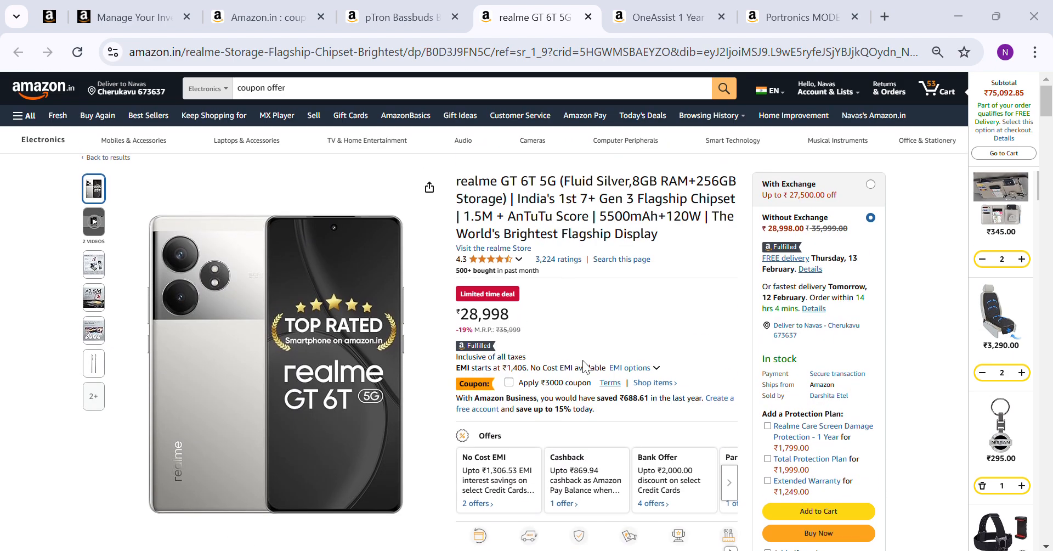
scroll(613, 390, "down", 5)
scroll(621, 394, "up", 5)
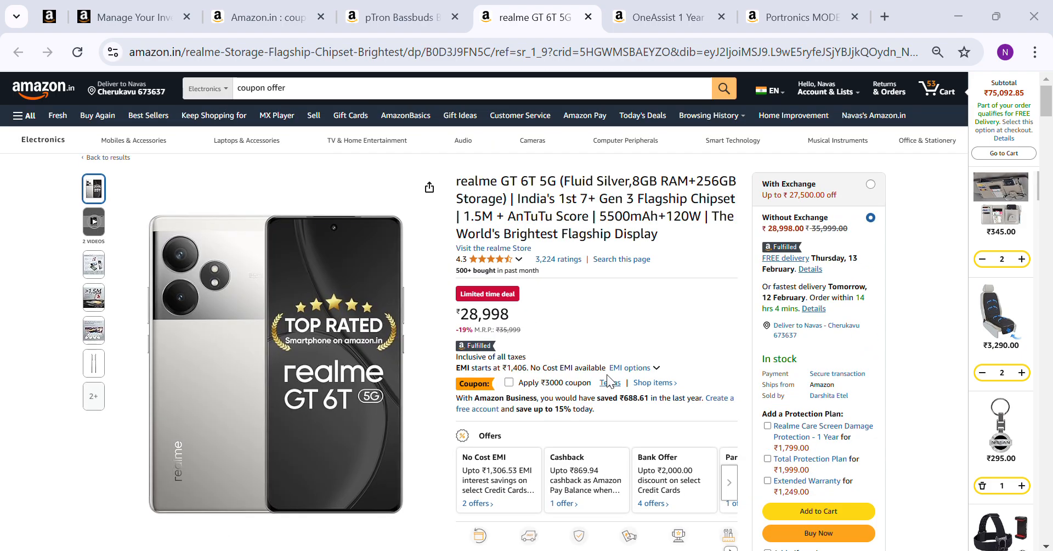
scroll(608, 375, "down", 15)
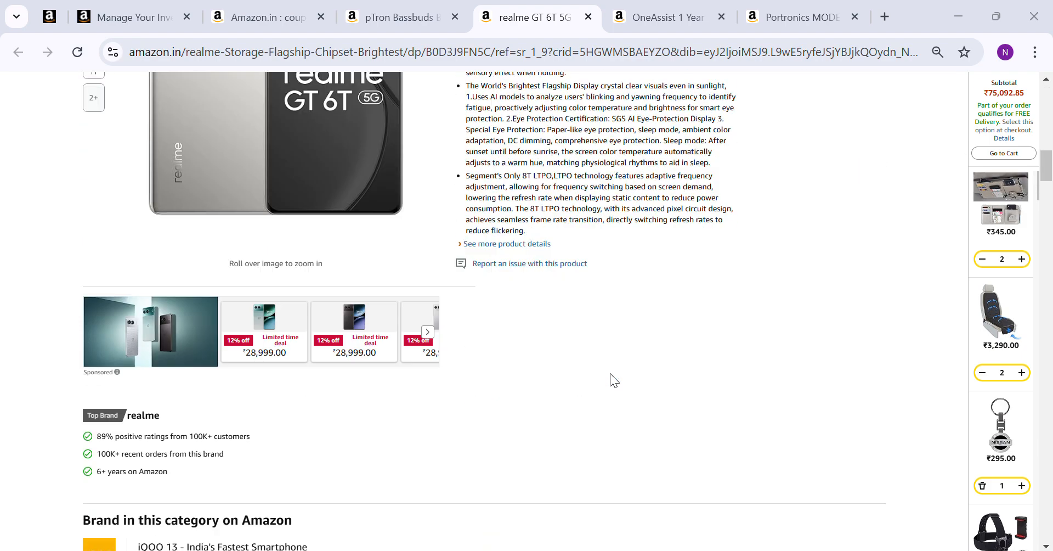
scroll(611, 375, "down", 15)
scroll(612, 379, "up", 12)
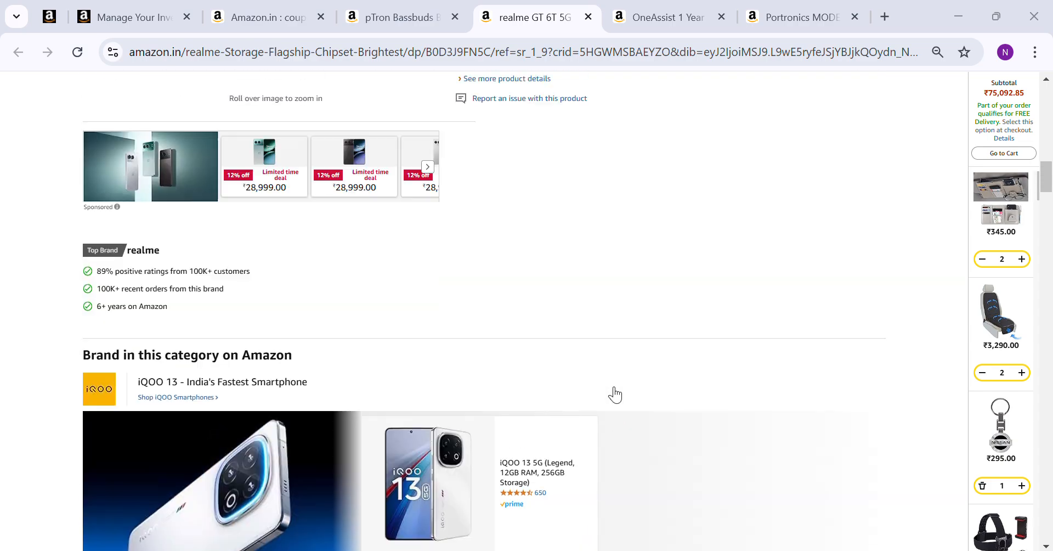
scroll(616, 392, "up", 15)
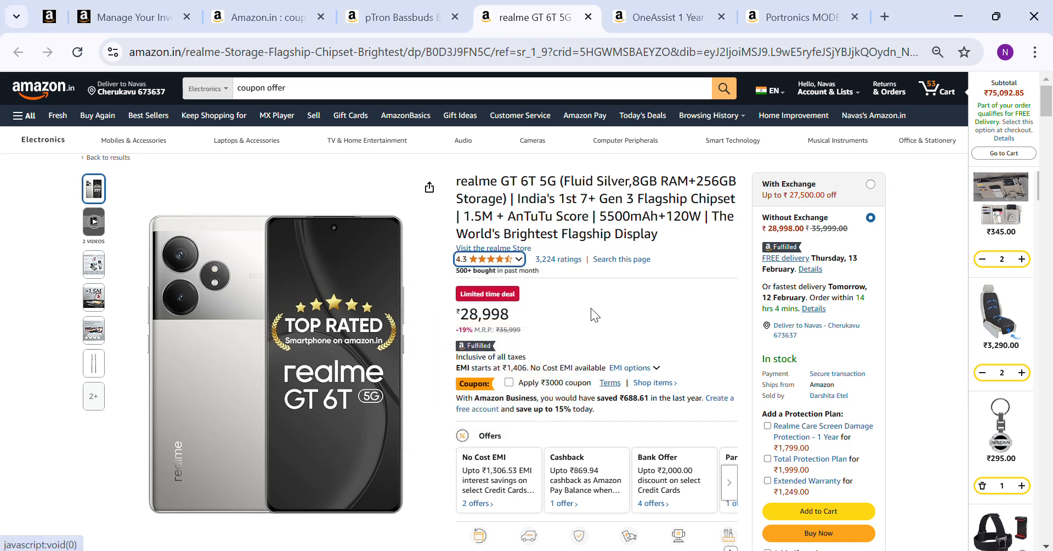
Step: Apply the ₹3000 coupon to the Fluid Silver realme GT 6T 5G and look over its listing
left_click(509, 383)
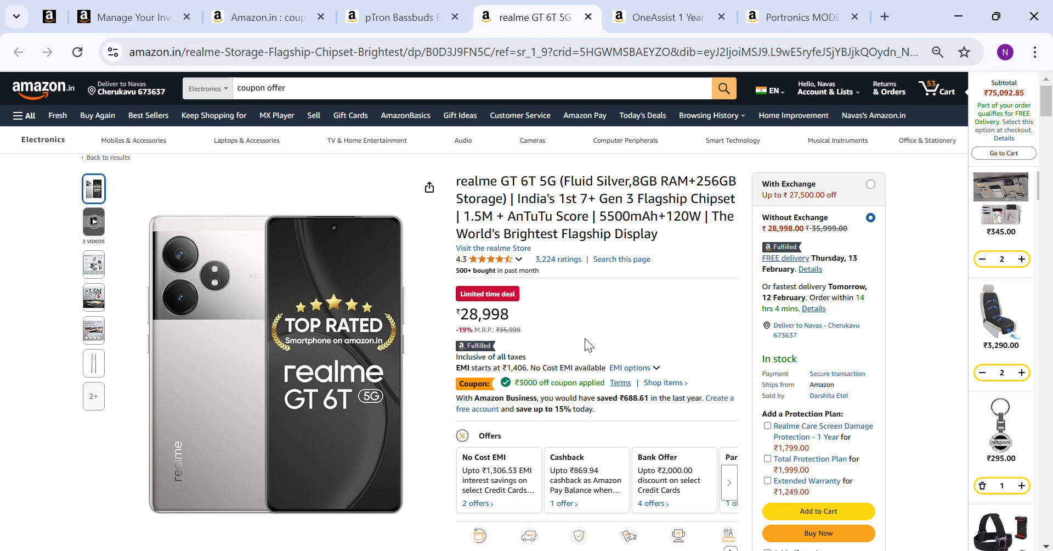
scroll(555, 324, "down", 4)
scroll(555, 328, "up", 4)
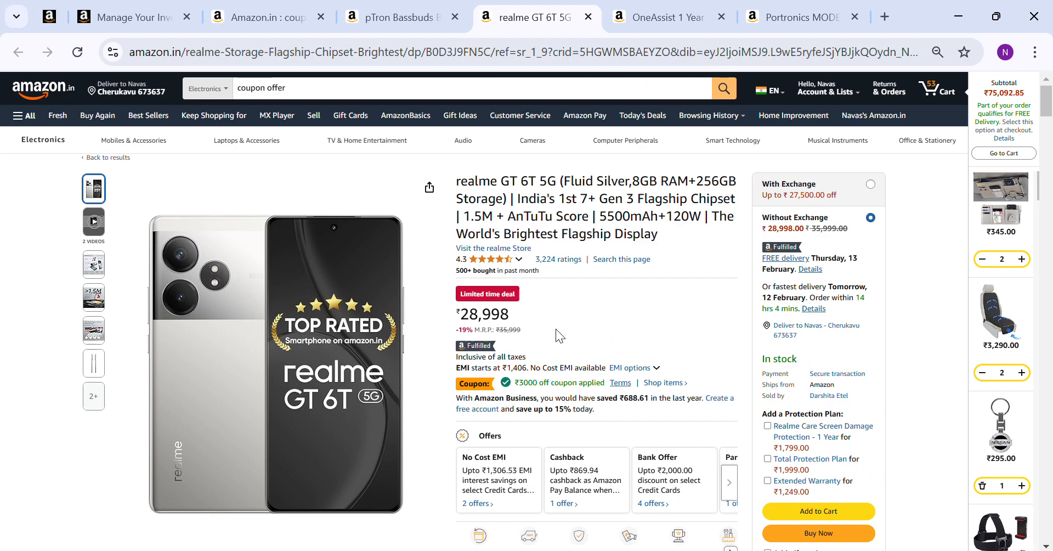
scroll(556, 340, "down", 2)
scroll(559, 334, "up", 2)
scroll(560, 338, "down", 1)
scroll(560, 338, "down", 6)
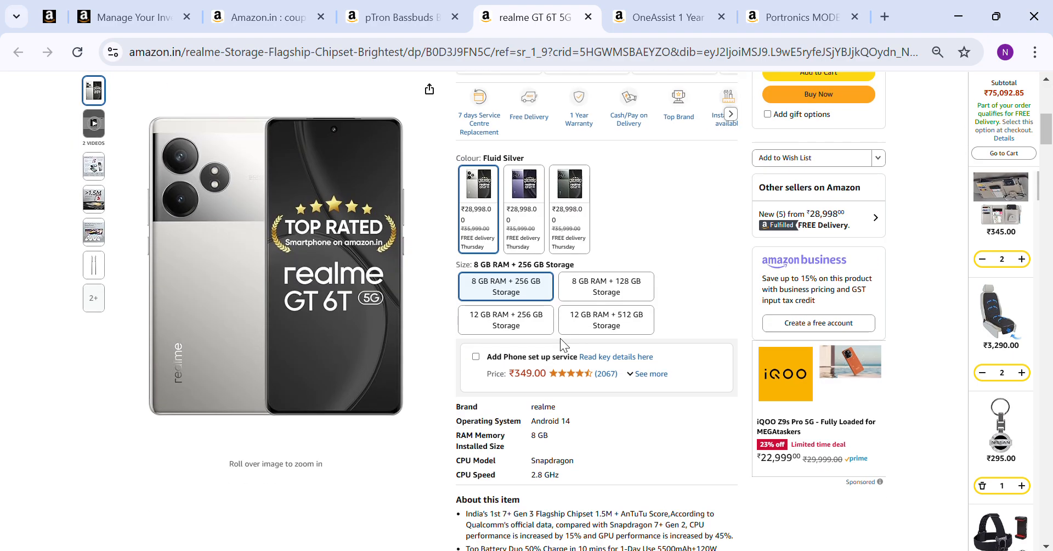
scroll(561, 351, "up", 7)
Step: Switch the phone's colour to Miracle Purple and review that variant's coupon offer and details
scroll(542, 337, "down", 8)
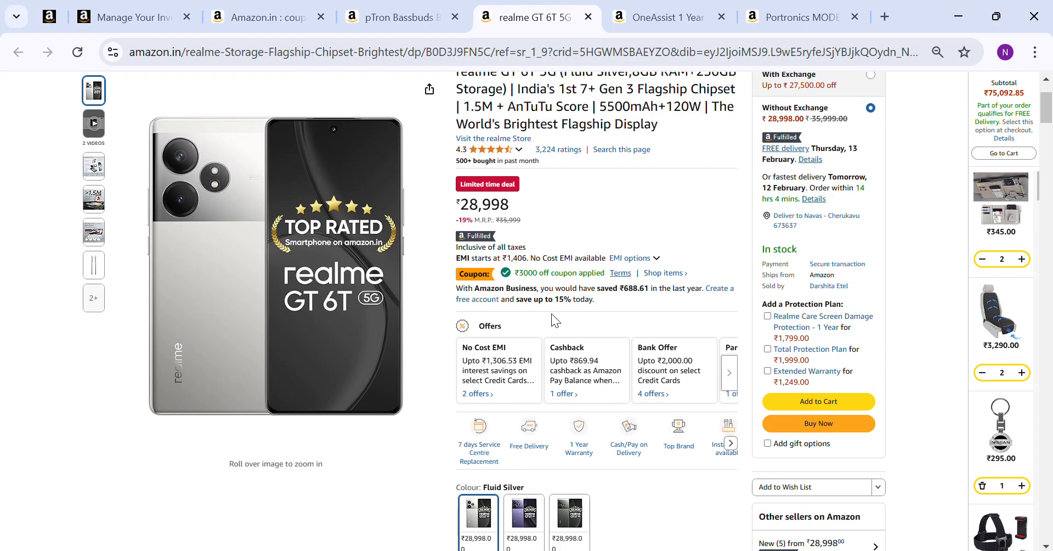
left_click(524, 208)
scroll(552, 306, "up", 8)
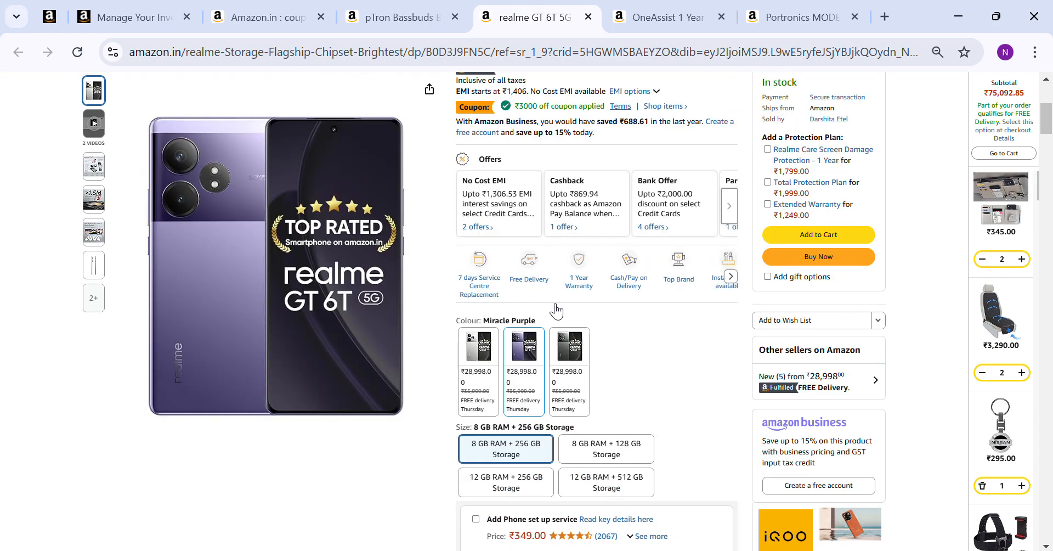
scroll(594, 360, "down", 5)
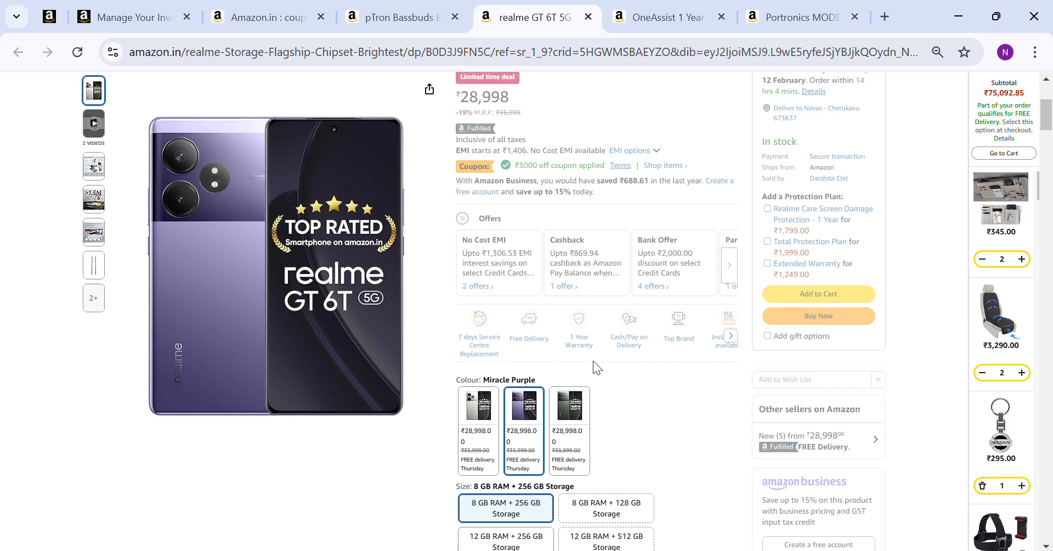
scroll(593, 361, "up", 5)
scroll(595, 360, "down", 5)
scroll(601, 360, "up", 5)
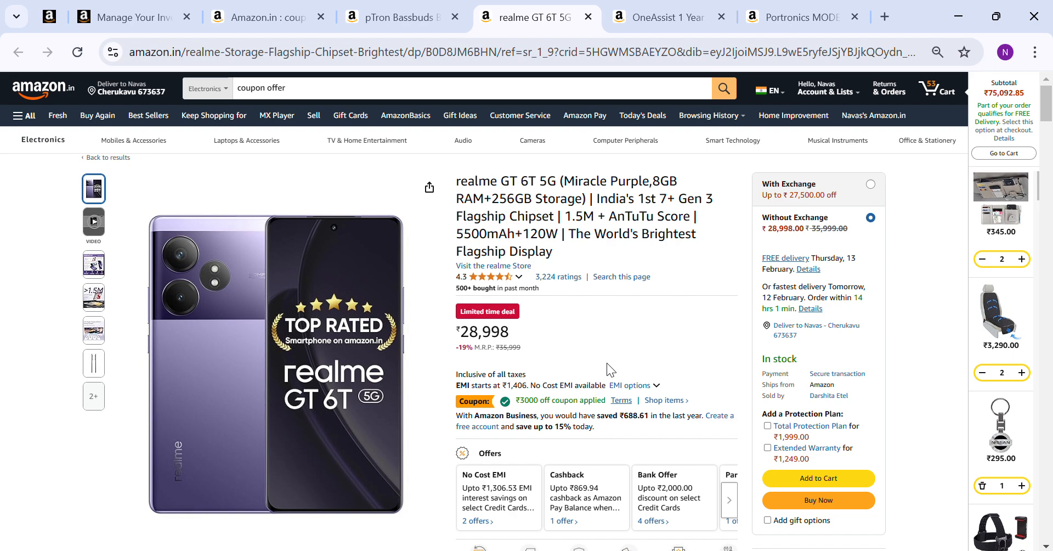
scroll(607, 363, "down", 10)
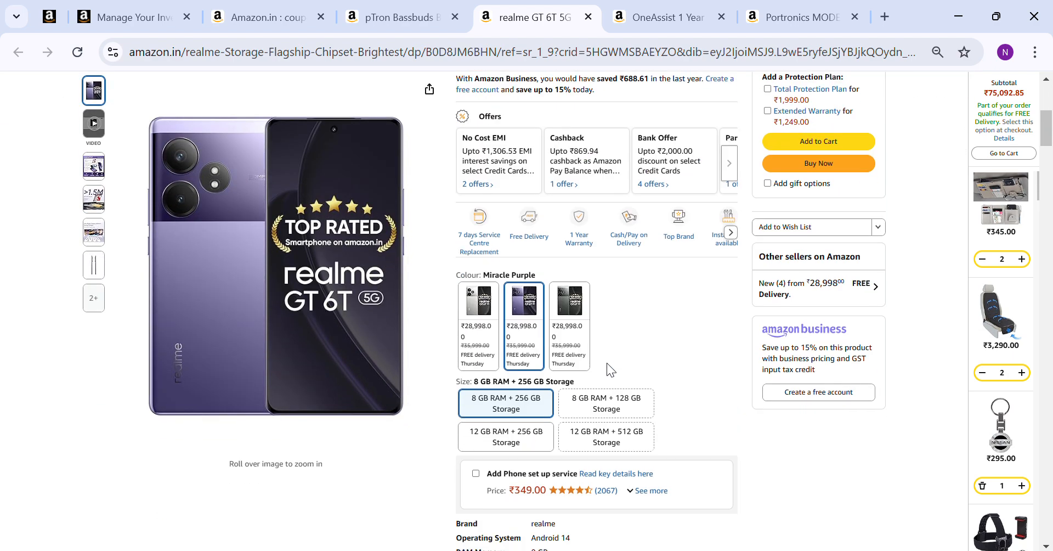
scroll(606, 363, "down", 15)
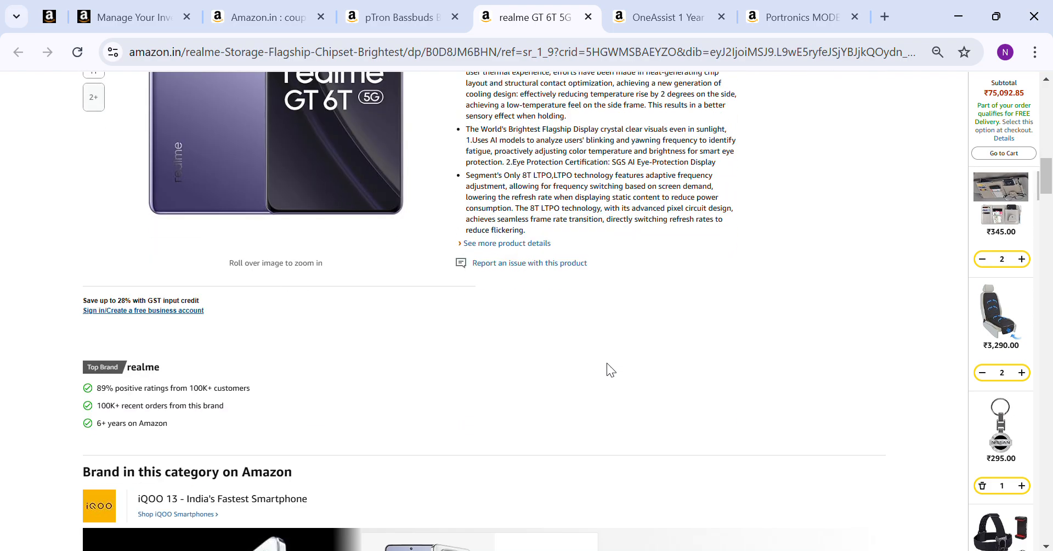
scroll(607, 363, "up", 20)
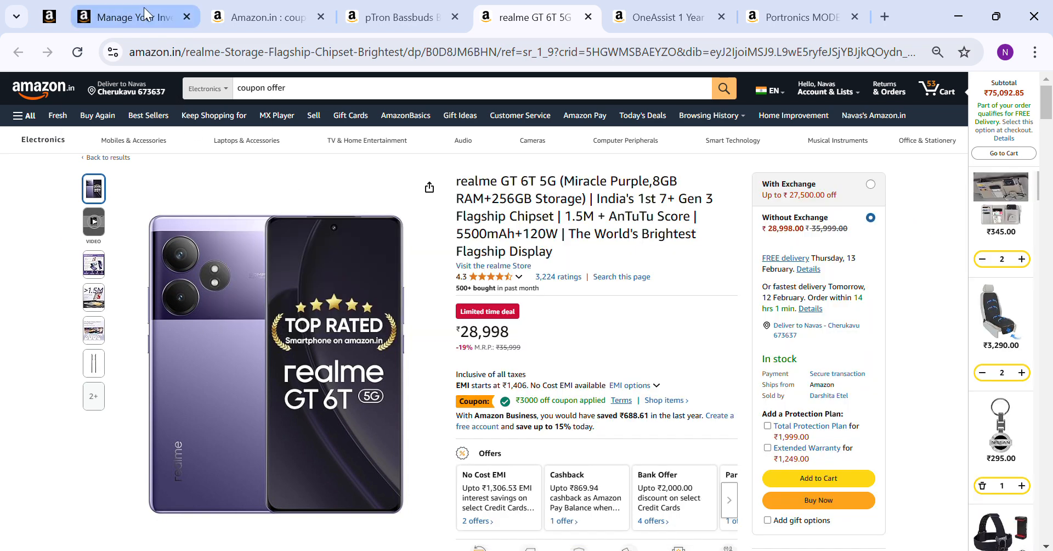
Step: Switch to the Seller Central home dashboard and dismiss its open navigation
left_click(146, 15)
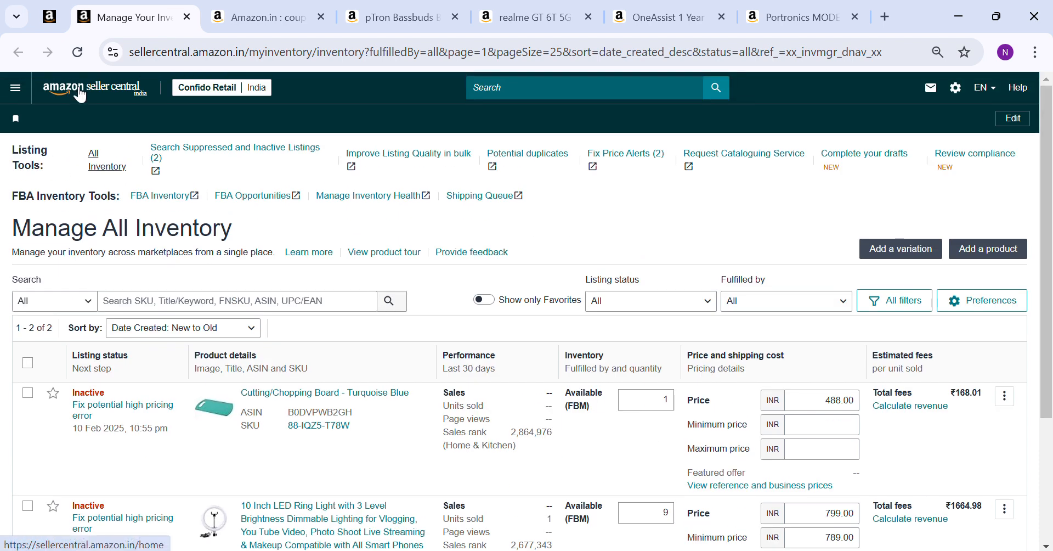
left_click(79, 96)
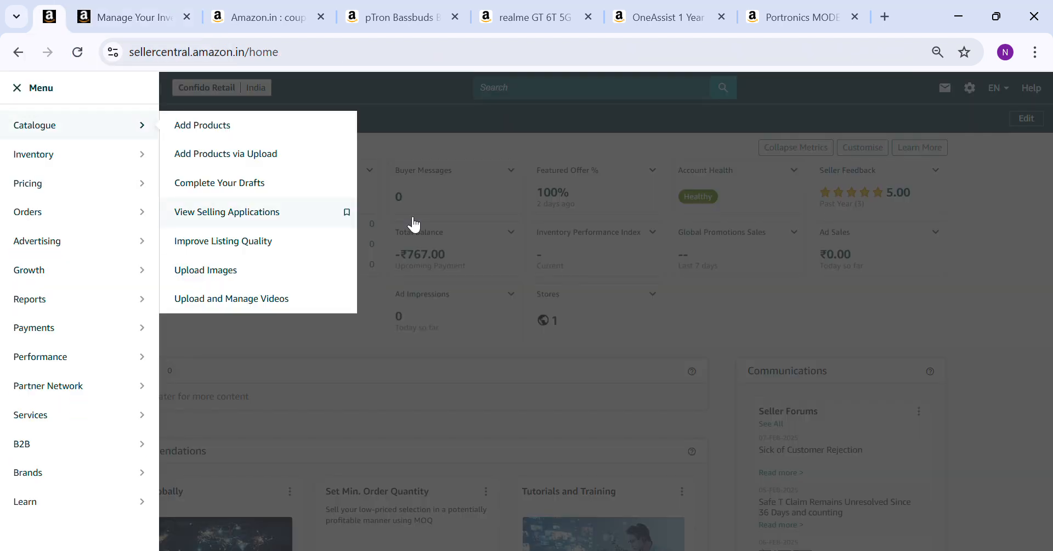
left_click(414, 224)
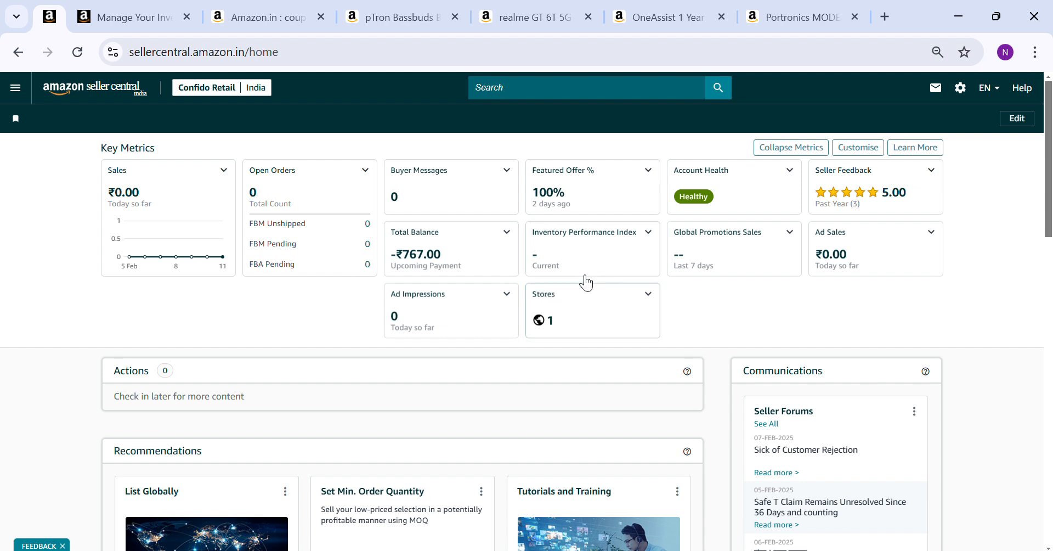
Step: Open Seller Central's Coupons page from the advertising section in a separate browser tab
left_click(14, 88)
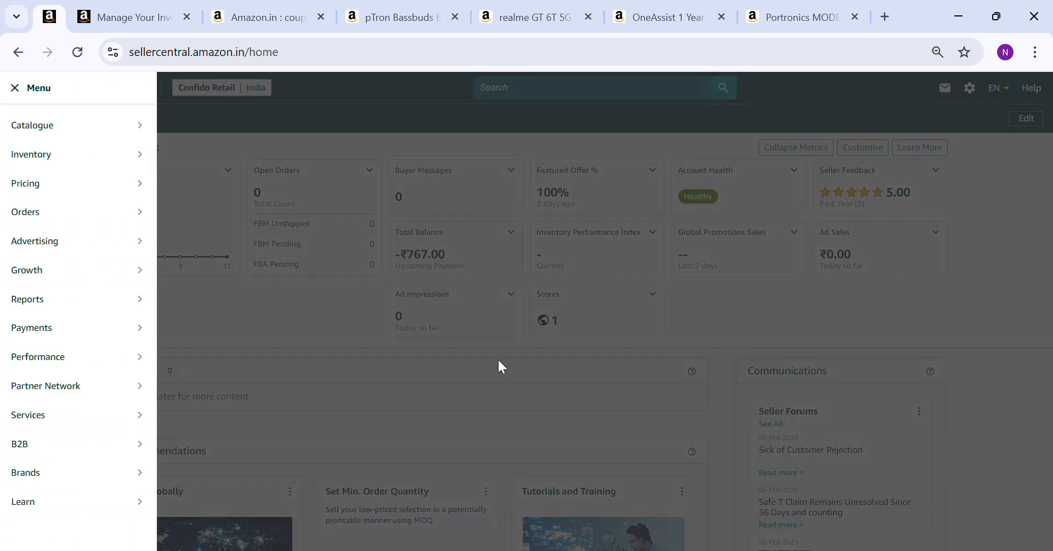
mouse_move(72, 325)
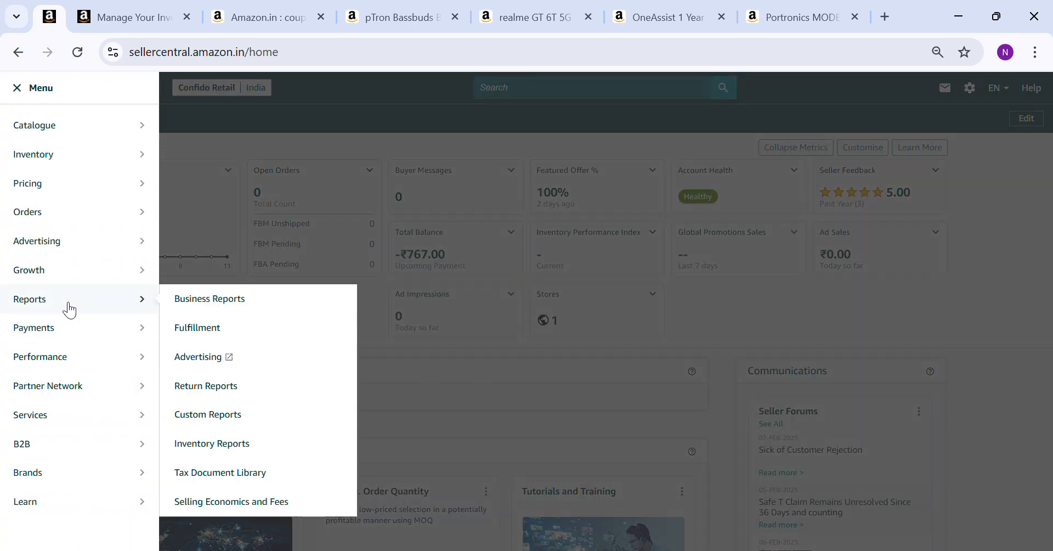
mouse_move(59, 379)
mouse_move(73, 241)
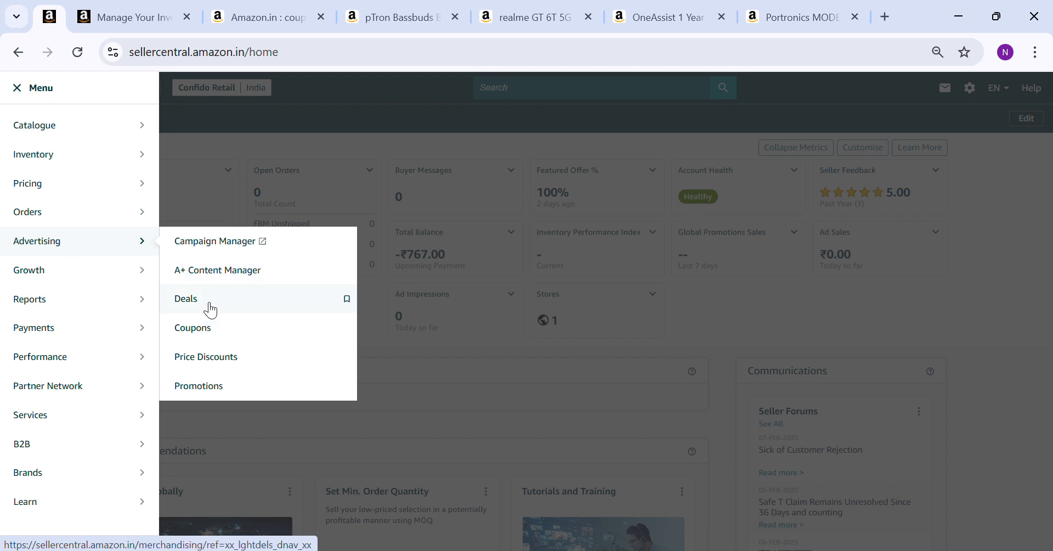
left_click(218, 326, "ctrl")
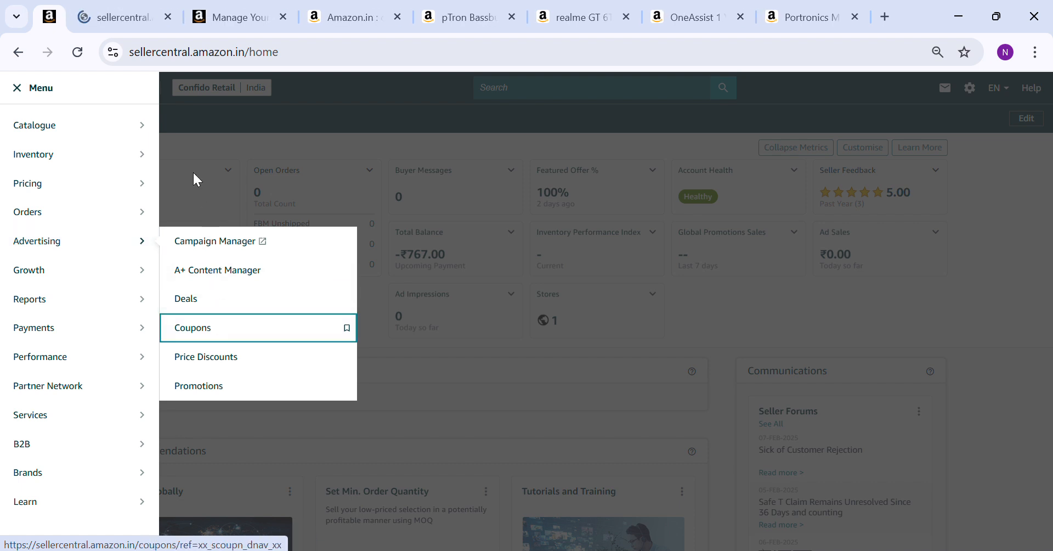
left_click(123, 7)
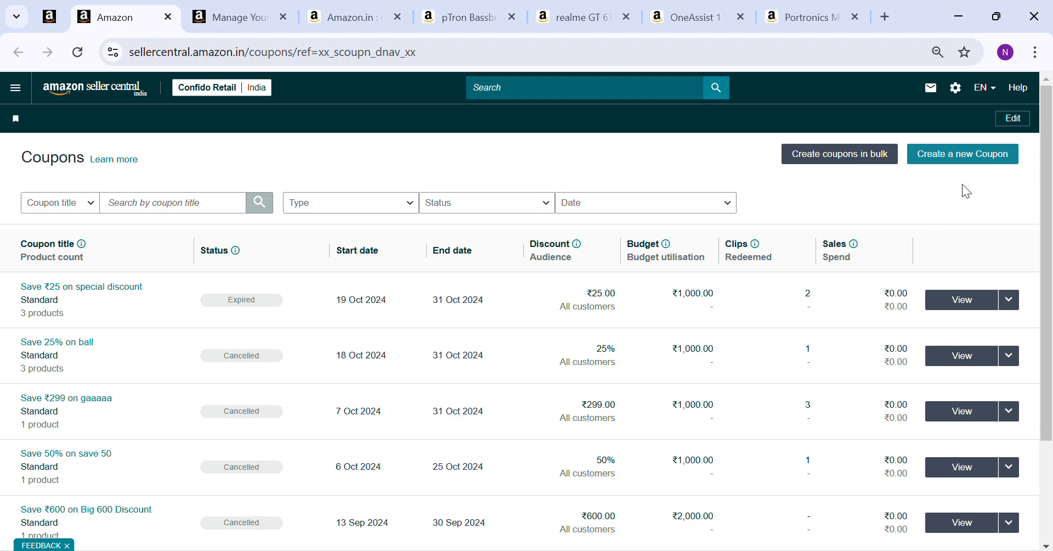
Step: Start a new coupon and review its coupon type, audience and participating product options
left_click(966, 161)
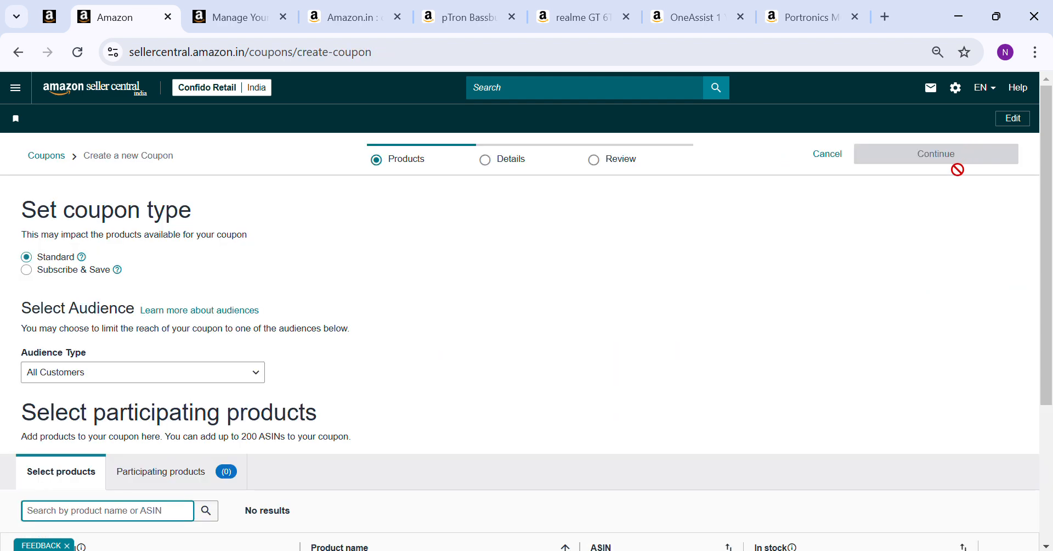
scroll(371, 392, "down", 4)
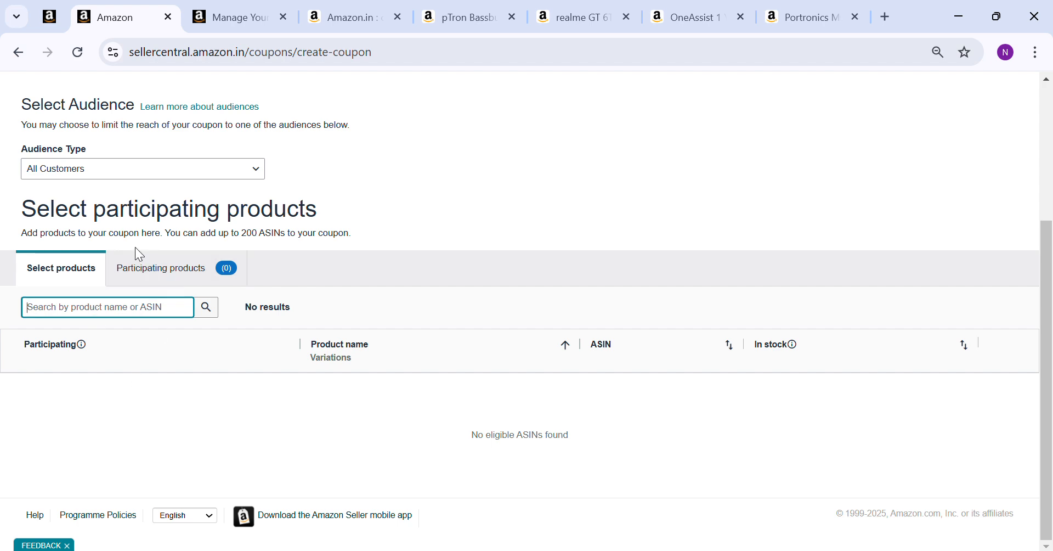
left_click(140, 269)
left_click(82, 273)
left_click(87, 313)
scroll(355, 258, "up", 4)
scroll(347, 249, "down", 2)
scroll(338, 225, "up", 2)
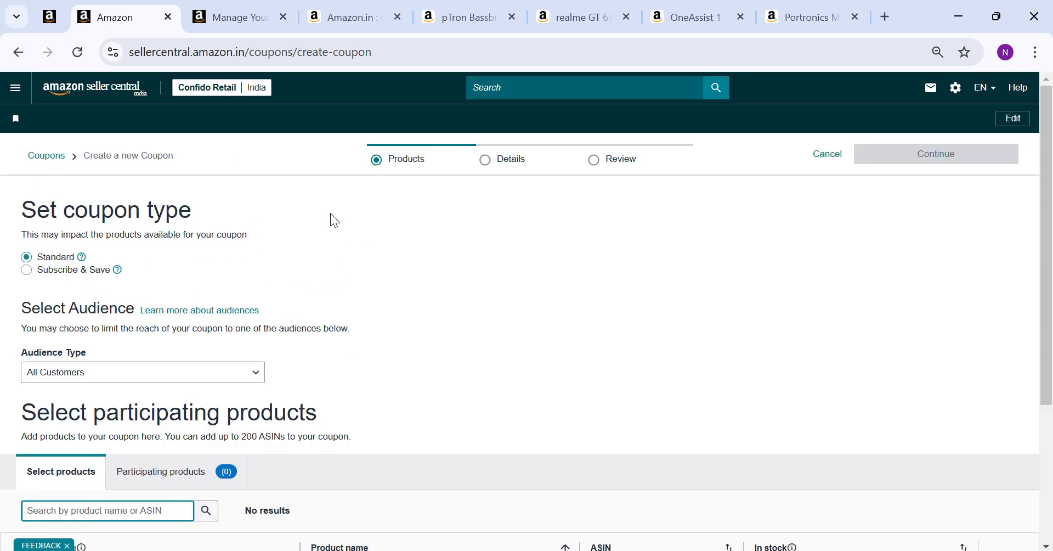
scroll(336, 270, "down", 1)
scroll(345, 293, "up", 1)
scroll(391, 356, "down", 1)
scroll(390, 349, "up", 1)
Step: Return to the Manage All Inventory page and examine the listing status and prices of both products
left_click(189, 11)
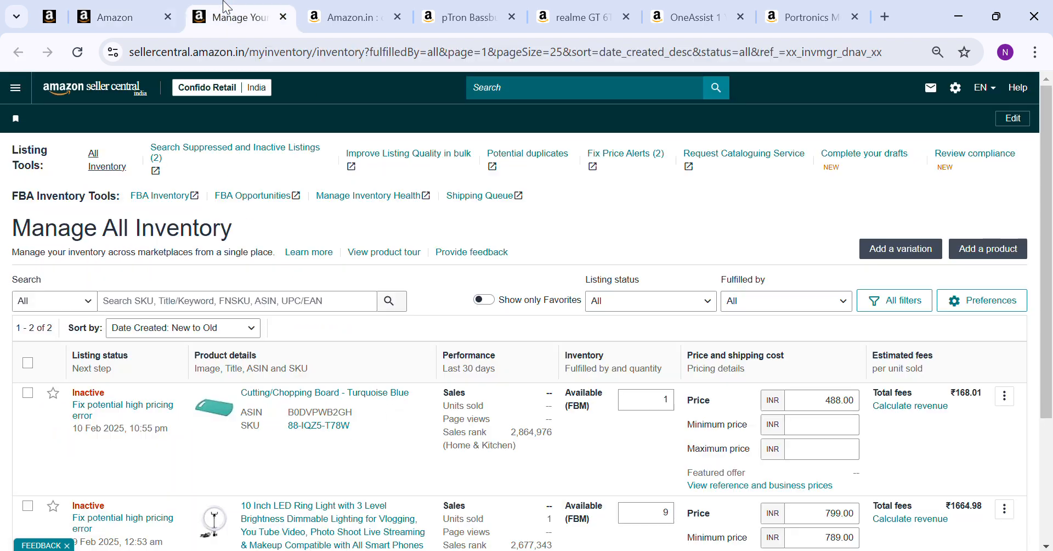
scroll(323, 340, "down", 3)
scroll(333, 362, "up", 2)
scroll(341, 391, "down", 2)
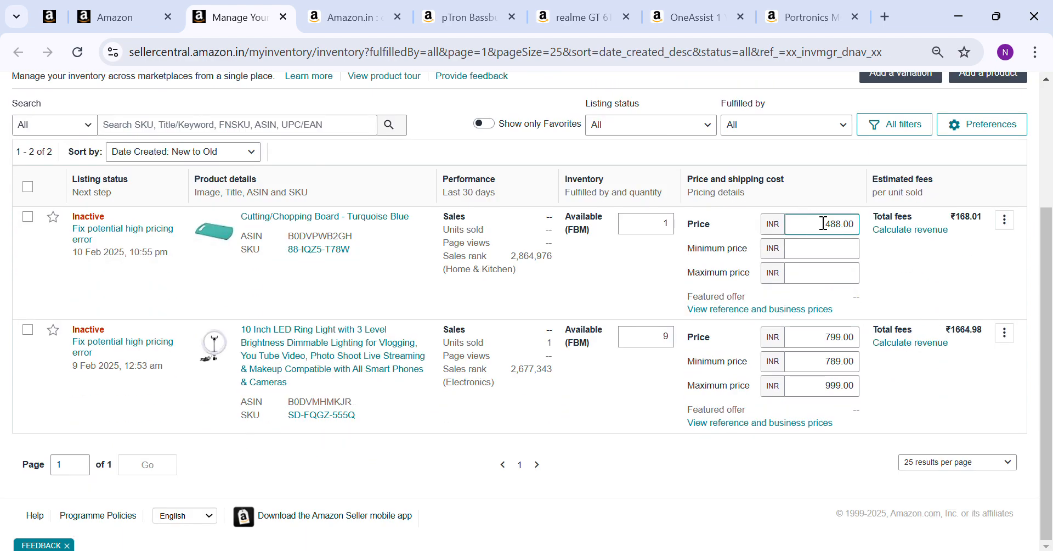
left_click_drag(822, 224, 871, 232)
left_click(909, 294)
left_click(812, 340)
scroll(770, 336, "up", 3)
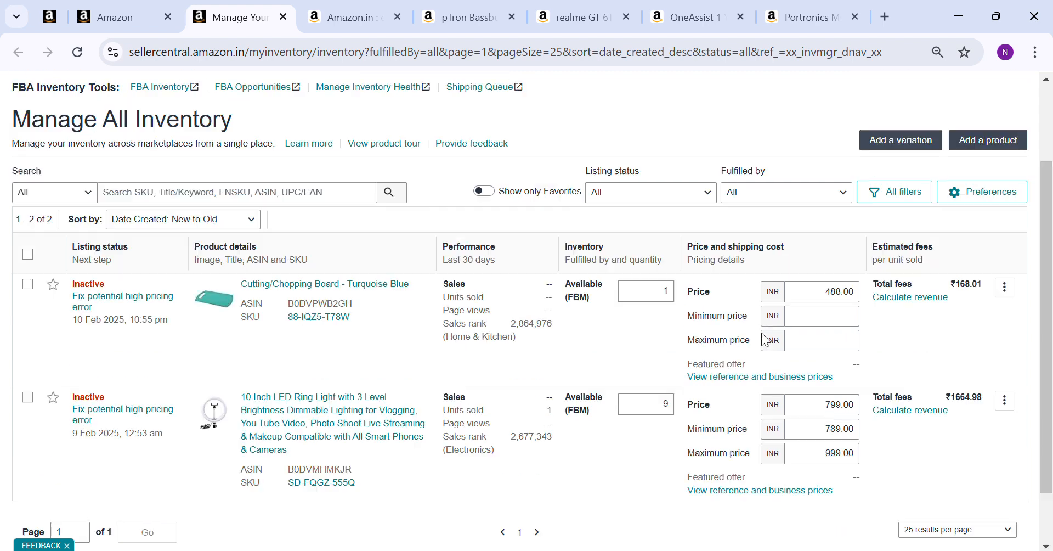
scroll(691, 333, "down", 3)
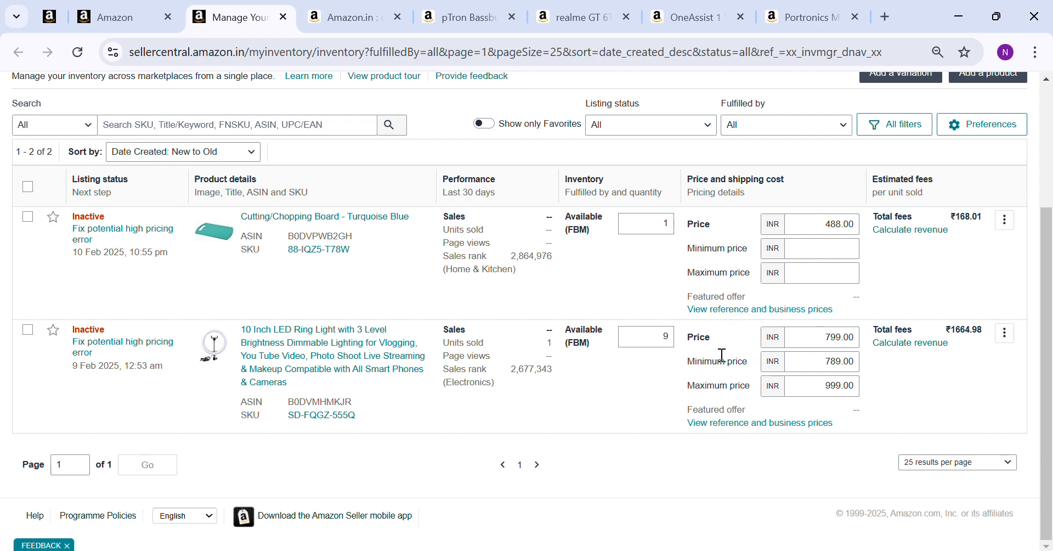
scroll(729, 337, "up", 3)
scroll(513, 271, "down", 3)
Step: Set the Cutting/Chopping Board - Turquoise Blue price to INR 588, save the inventory changes and dismiss the notice
double_click(818, 222)
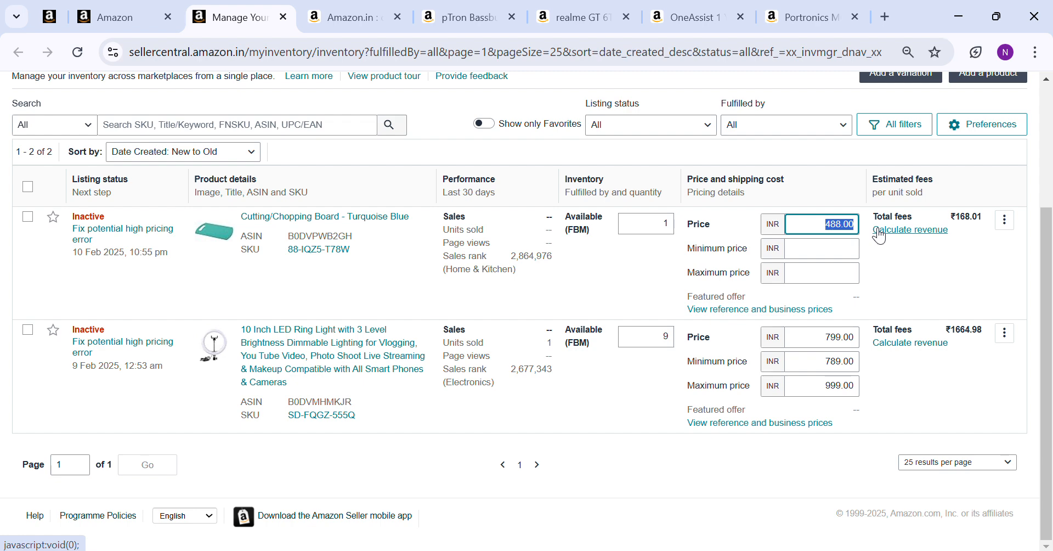
type("588")
left_click(926, 260)
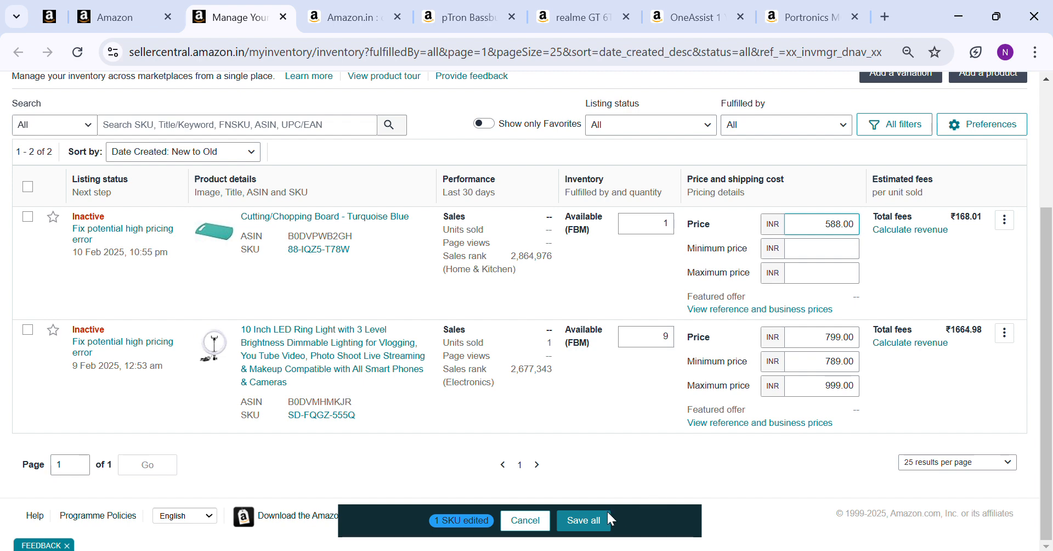
left_click(588, 519)
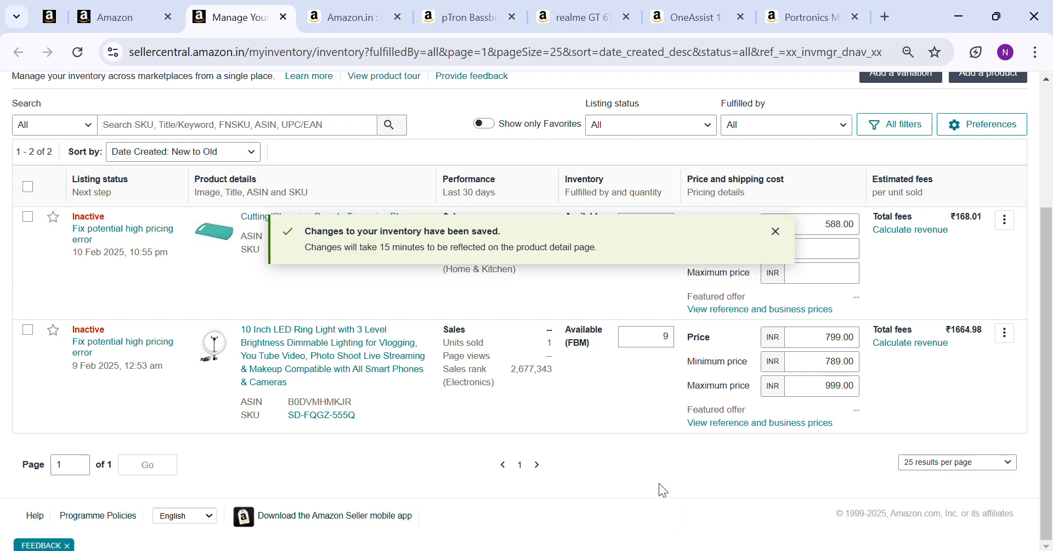
left_click(775, 231)
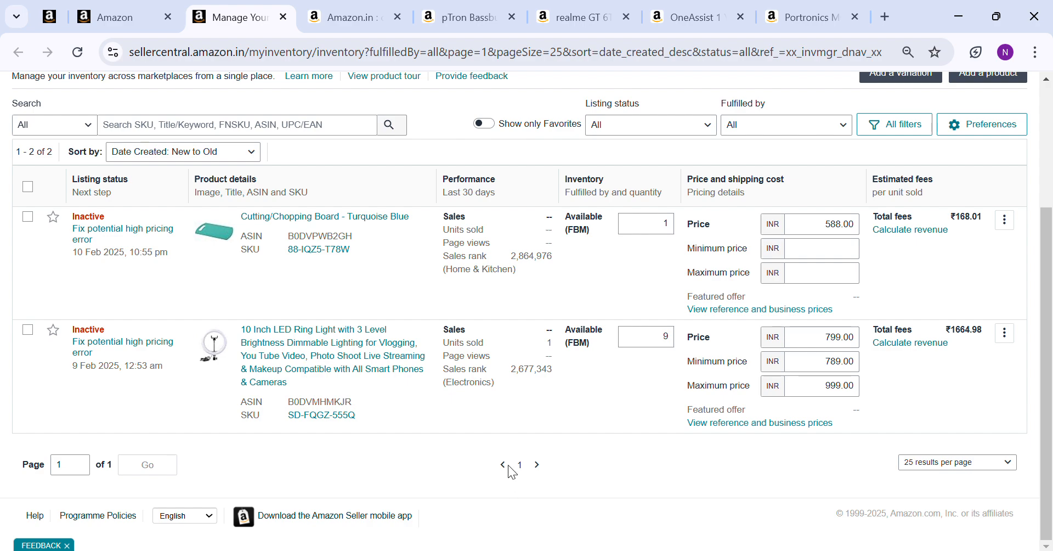
scroll(537, 417, "up", 3)
scroll(538, 410, "down", 3)
scroll(538, 410, "up", 3)
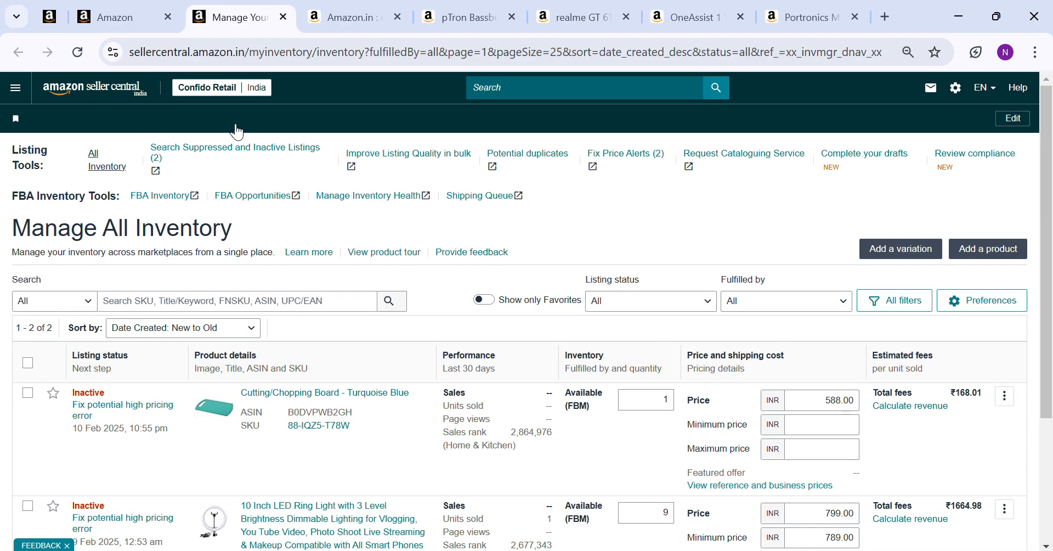
left_click(156, 8)
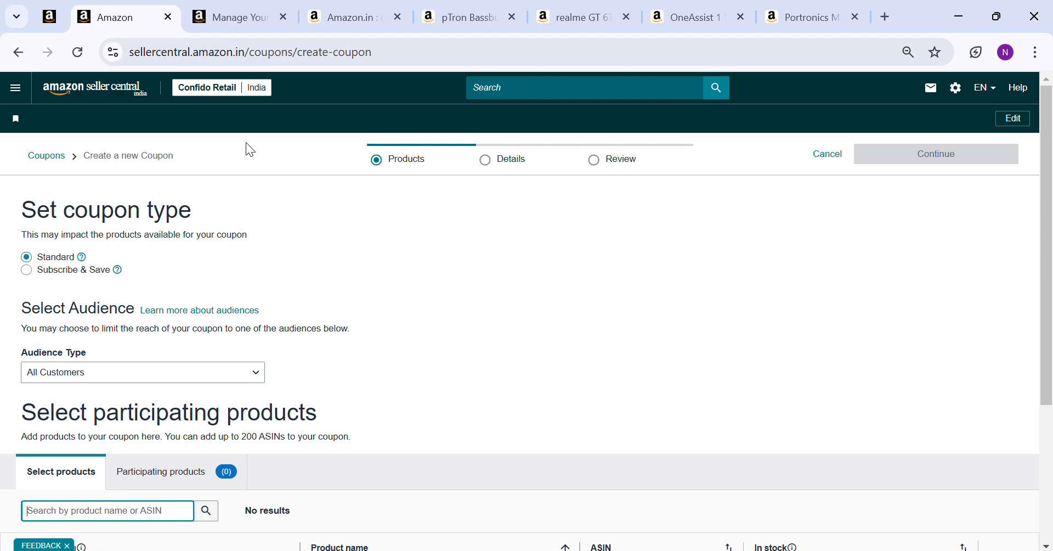
left_click(219, 7)
left_click(159, 8)
scroll(286, 430, "down", 4)
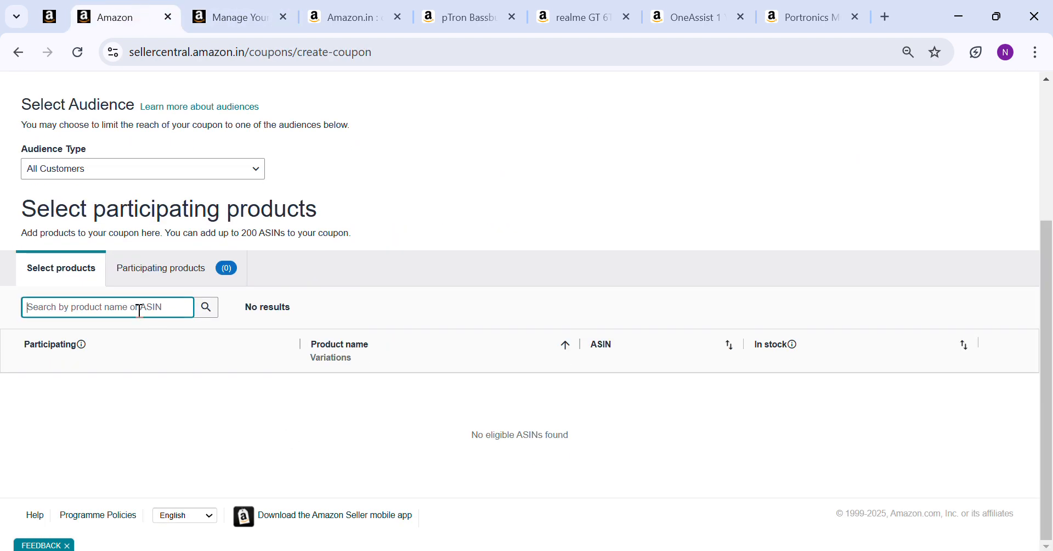
Step: Copy the Cutting/Chopping Board - Turquoise Blue ASIN from the inventory list and return to the coupon's product search
left_click(237, 15)
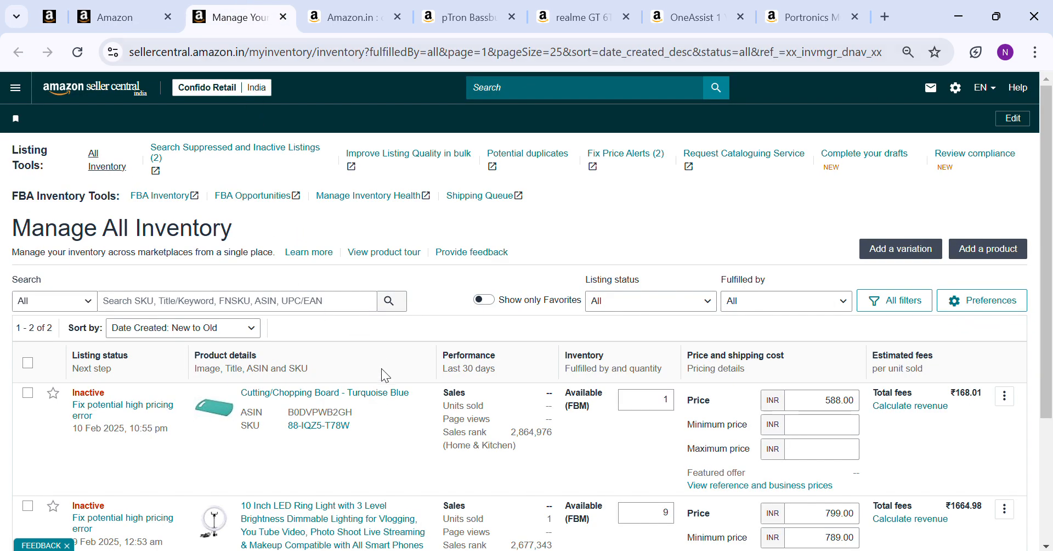
scroll(382, 370, "down", 2)
double_click(303, 301)
key("ctrl+c")
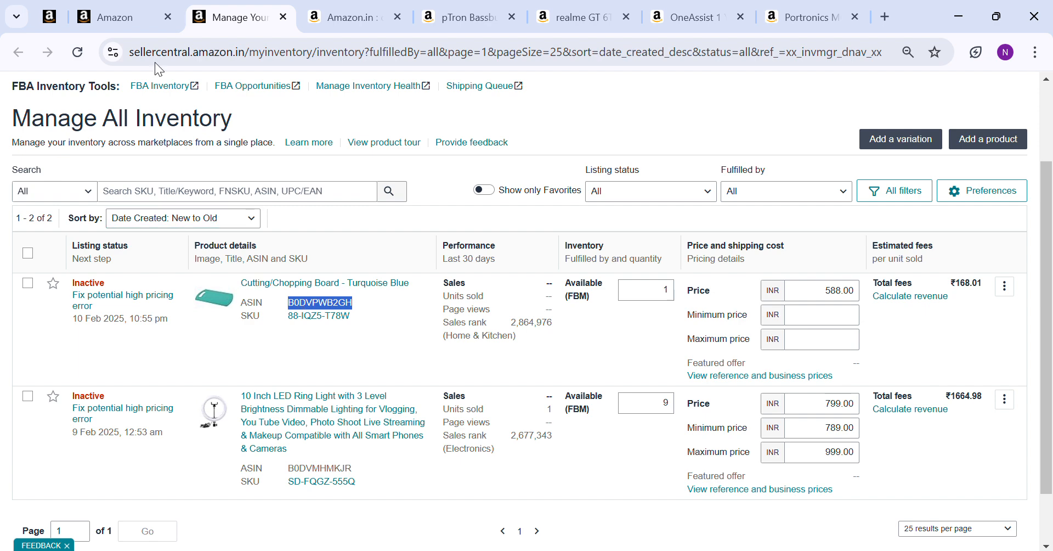
left_click(139, 17)
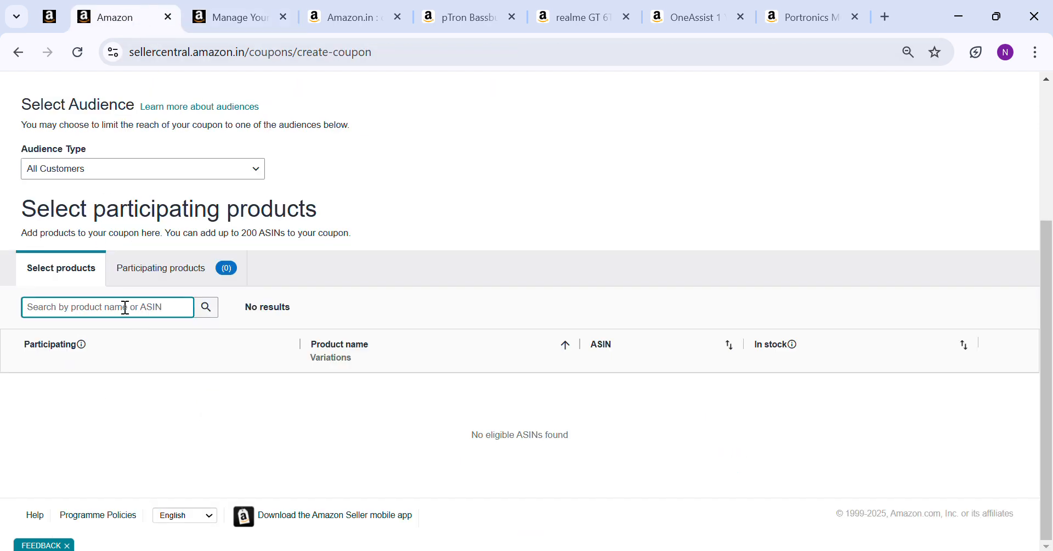
type("v")
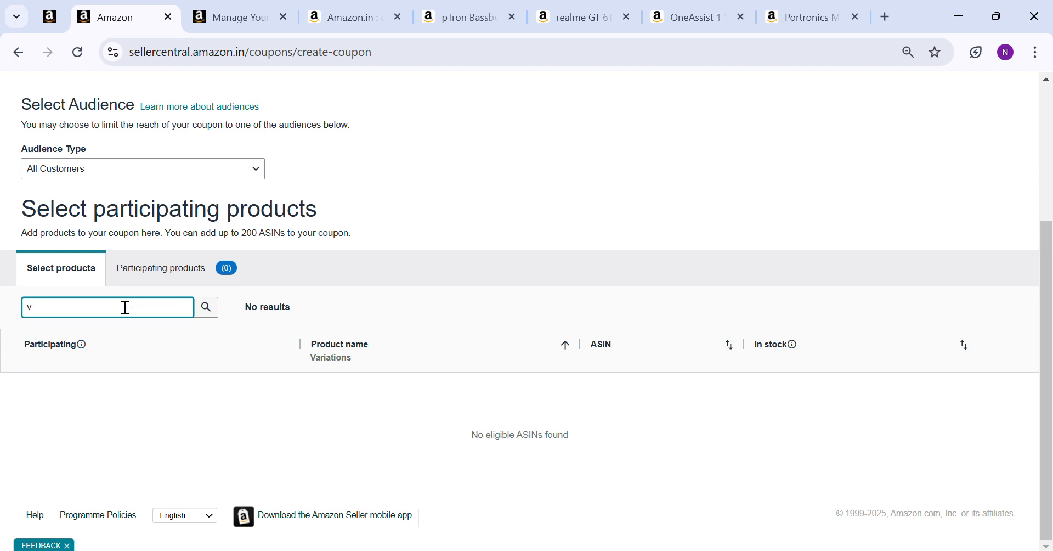
key("BackSpace")
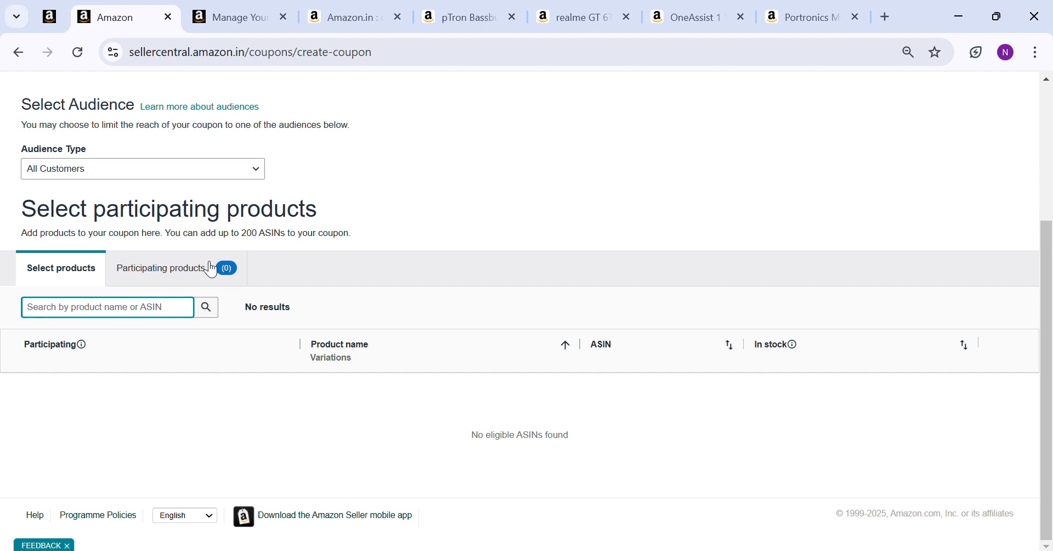
Step: Search the coupon's products for ASIN B0DVPWB2GH and select the Cutting/Chopping Board as participating
left_click(443, 18)
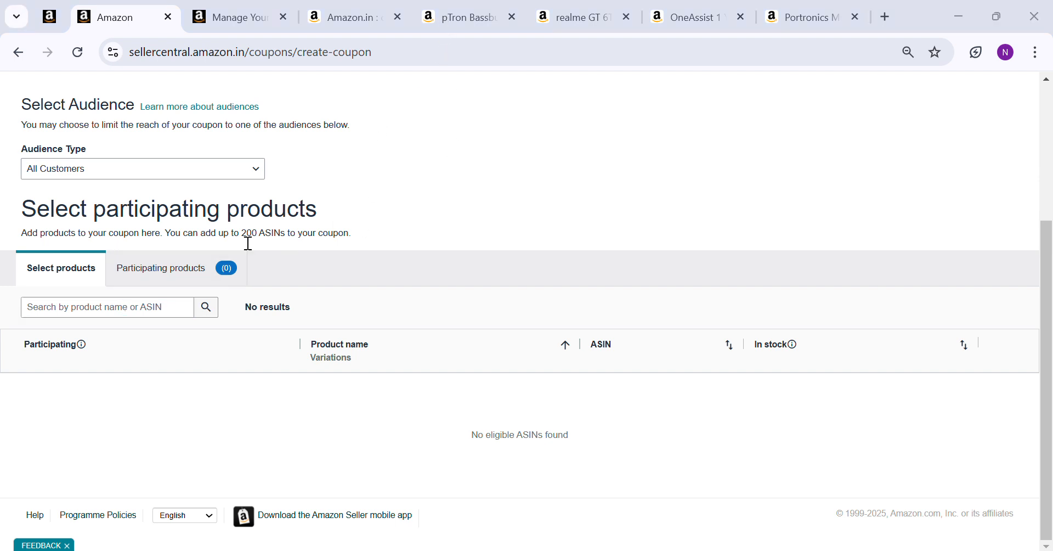
left_click(90, 306)
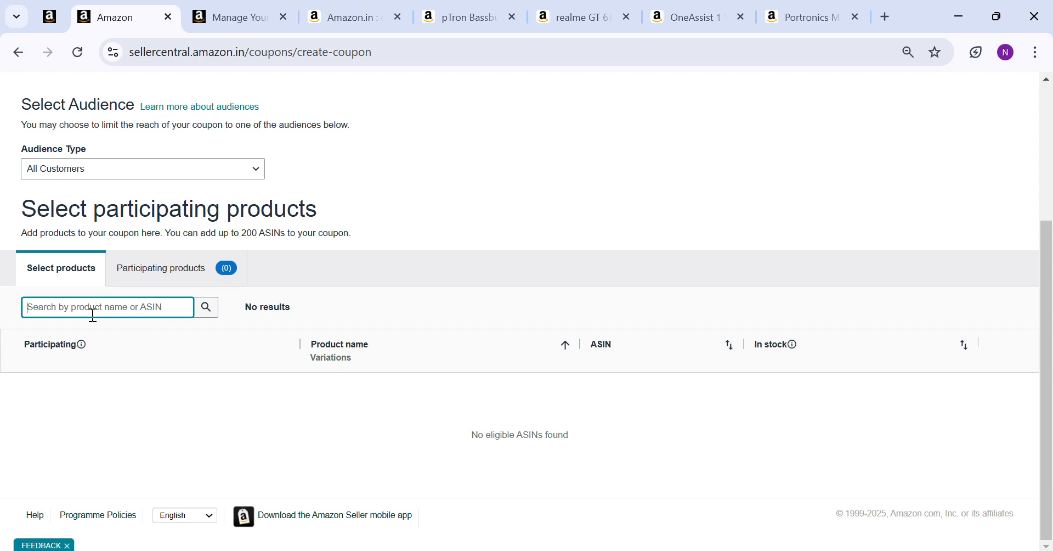
key("ctrl+v")
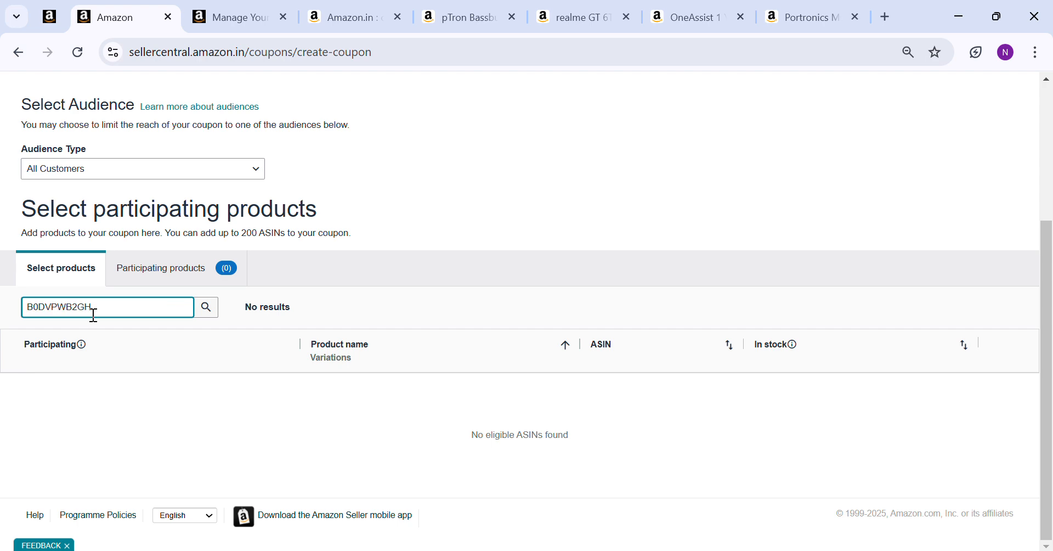
left_click(216, 311)
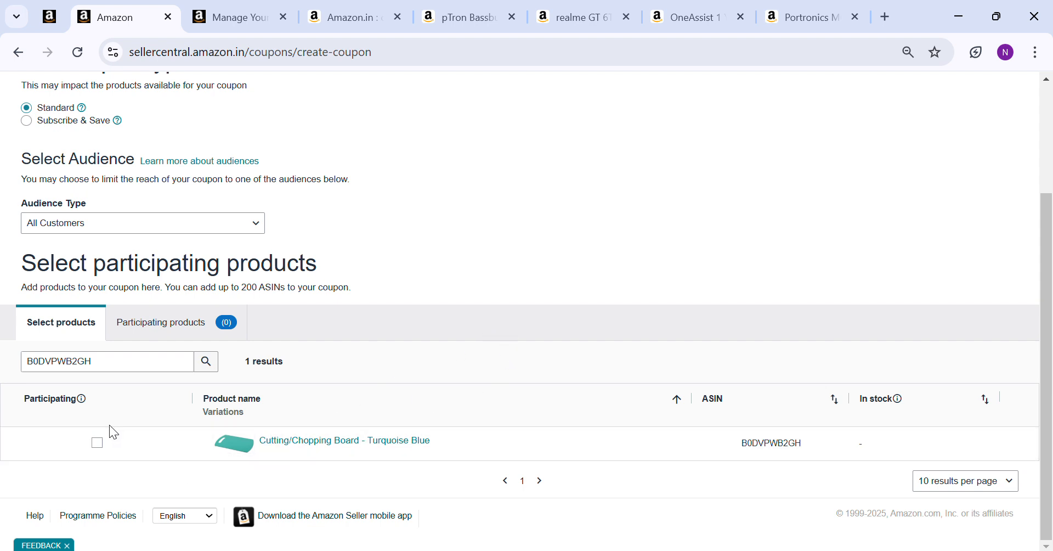
left_click(97, 443)
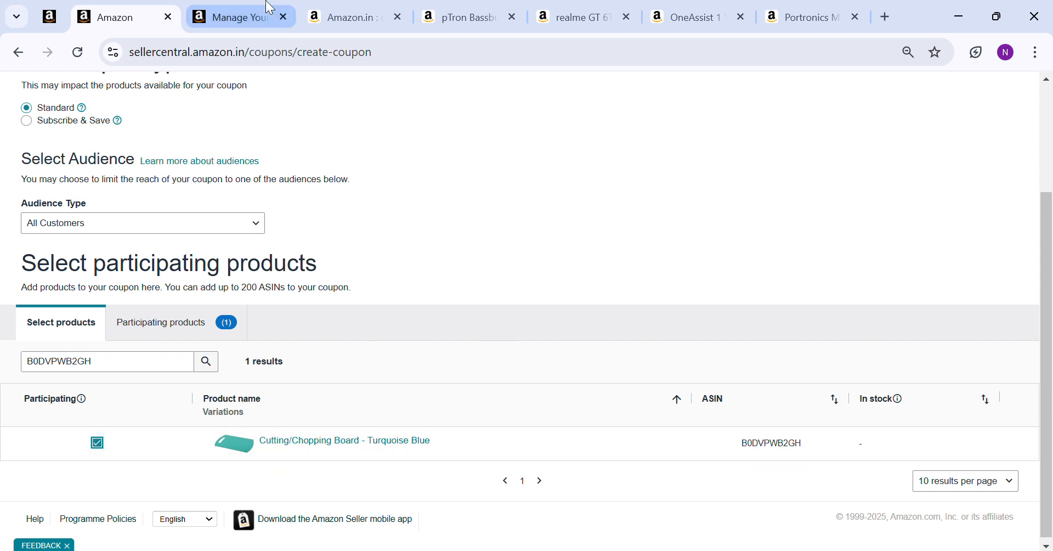
Step: Copy the 10 Inch LED Ring Light's ASIN from the inventory list and return to the coupon page
mouse_move(255, 8)
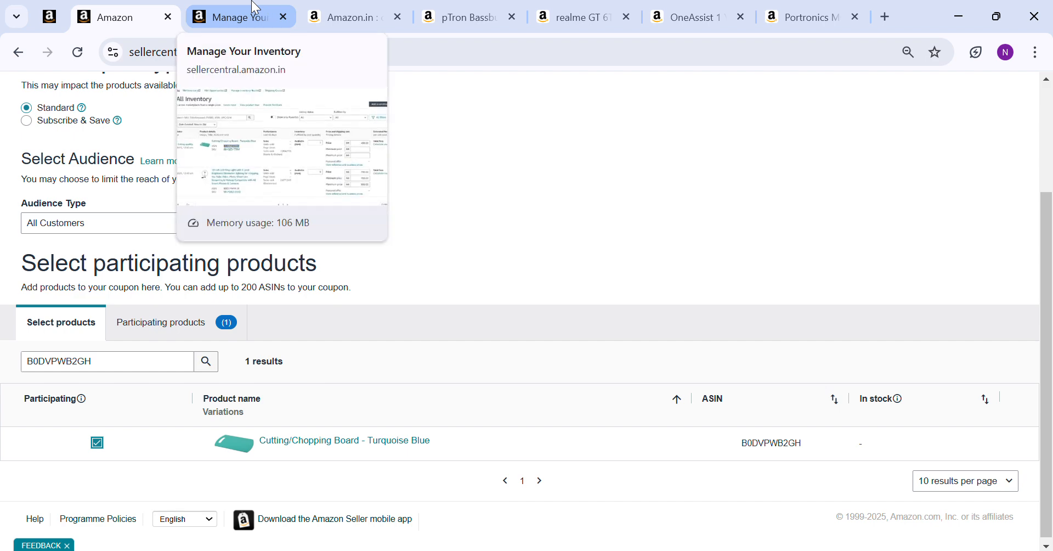
left_click(255, 8)
scroll(400, 268, "down", 1)
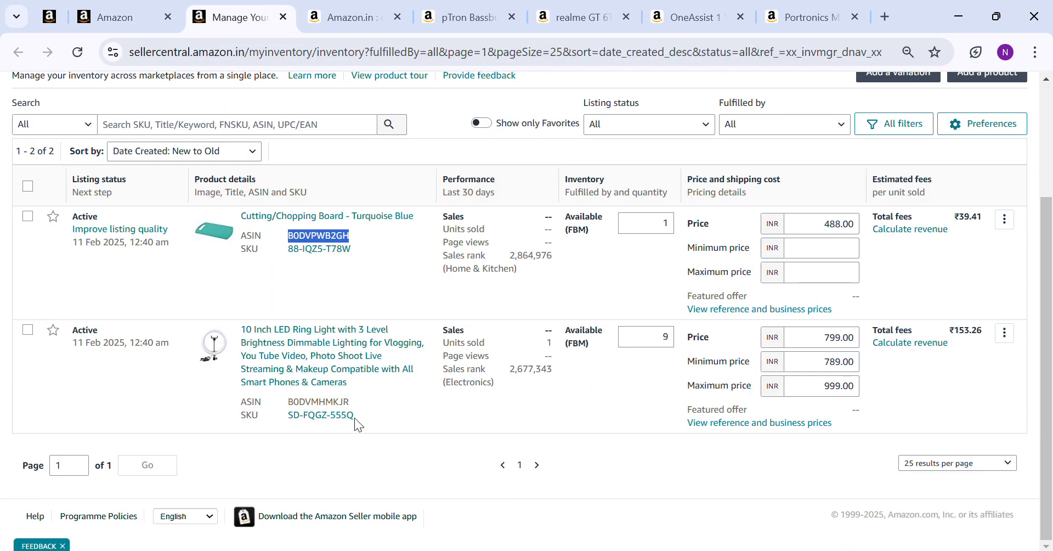
double_click(331, 401)
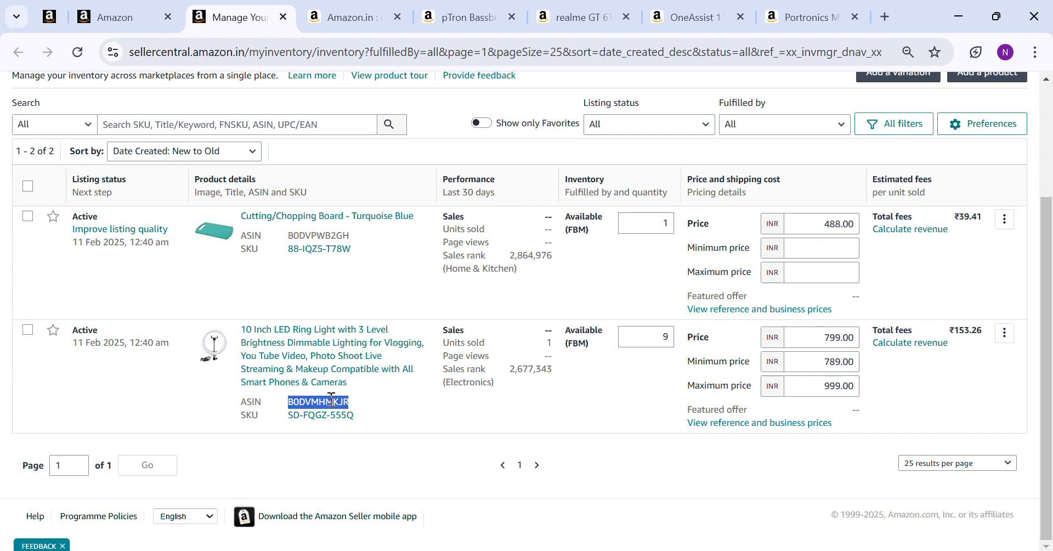
left_click(138, 17)
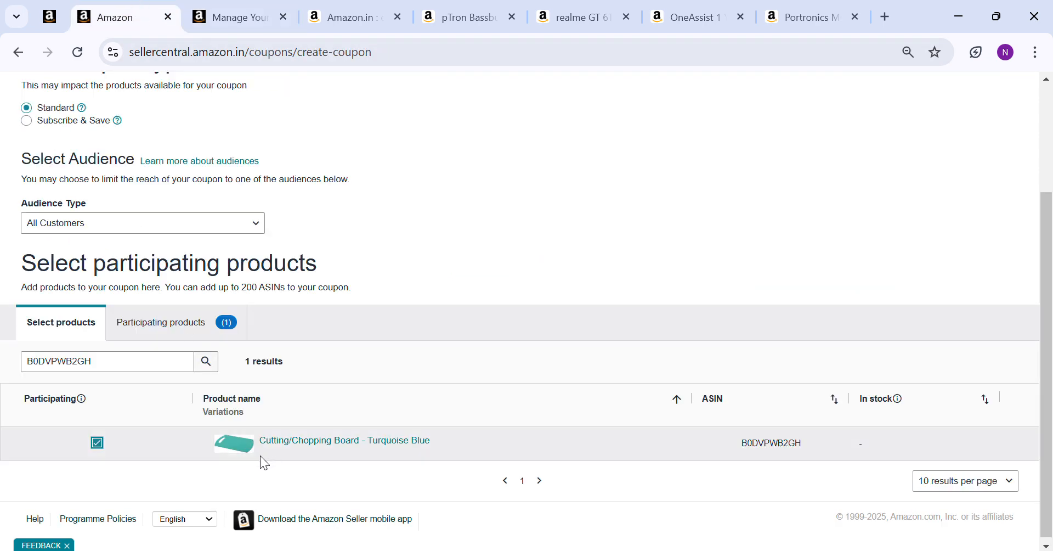
Step: Search the coupon's products for ASIN B0DVMHMKJR and select the 10 Inch LED Ring Light as participating
left_click(109, 356)
double_click(93, 354)
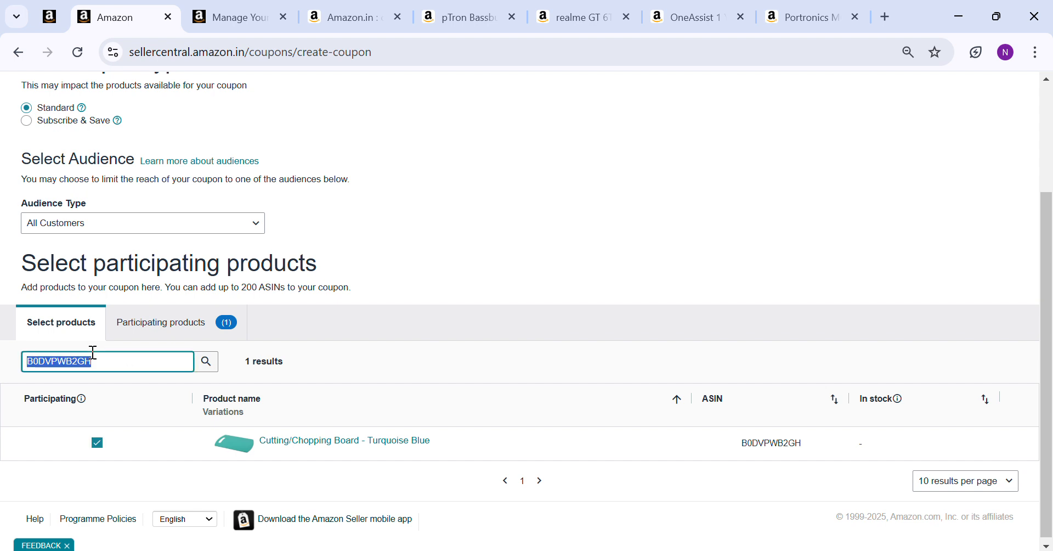
type("B0DVMHMKJR")
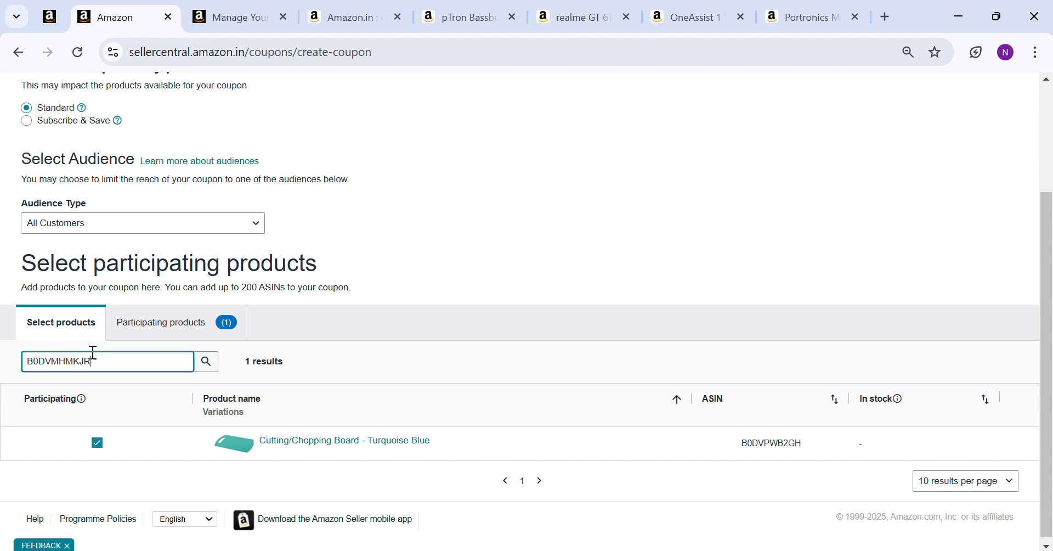
left_click(216, 362)
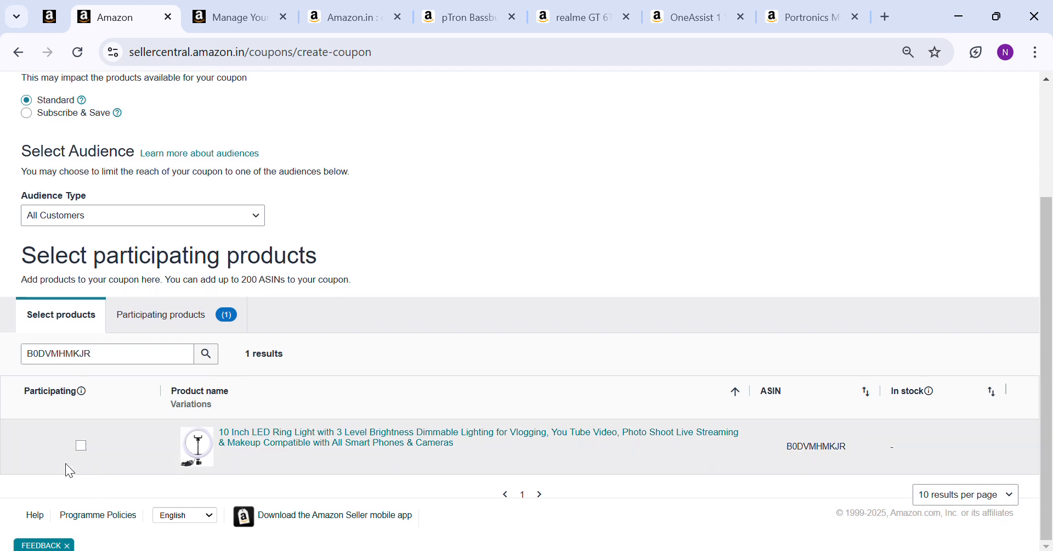
left_click(81, 445)
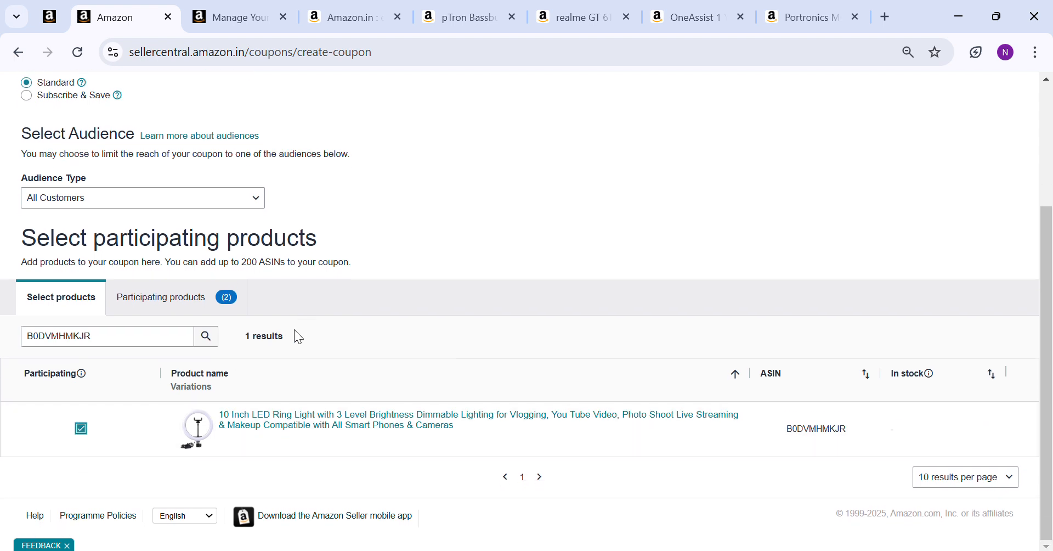
Step: Review the participating products list and continue to the coupon's Details stage
left_click(170, 300)
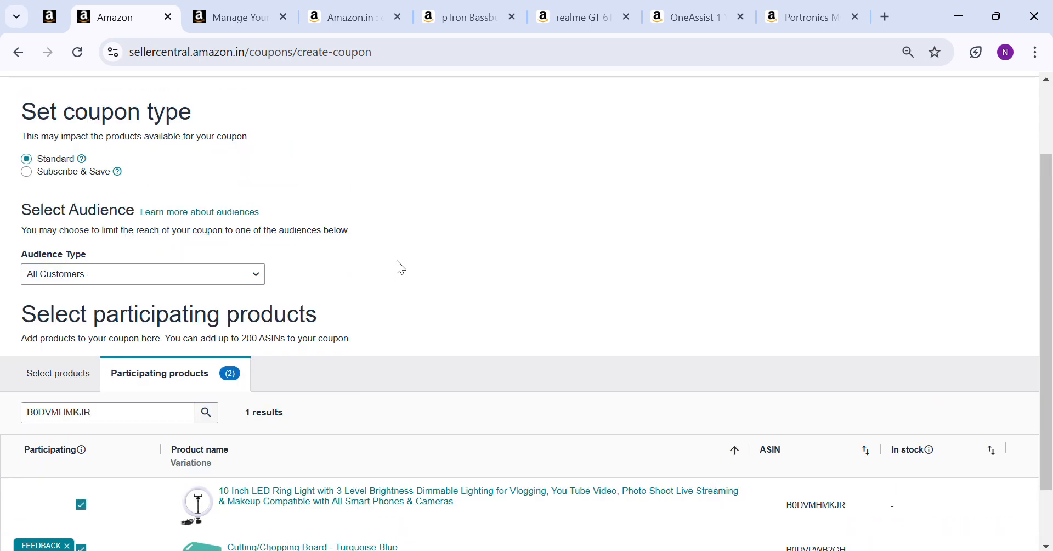
scroll(567, 246, "up", 2)
scroll(141, 326, "down", 3)
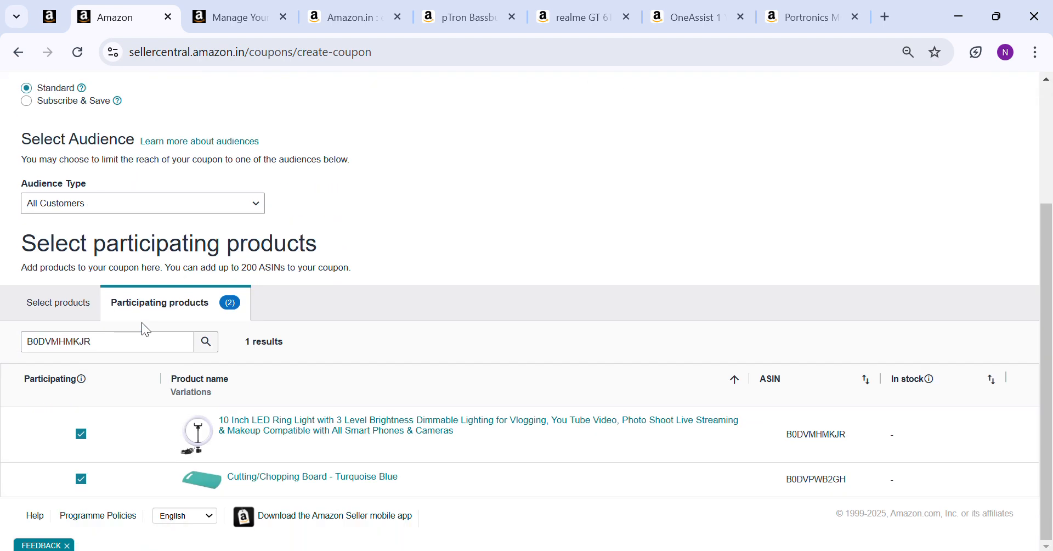
scroll(568, 429, "up", 3)
scroll(564, 390, "down", 1)
scroll(565, 391, "down", 3)
scroll(777, 405, "up", 3)
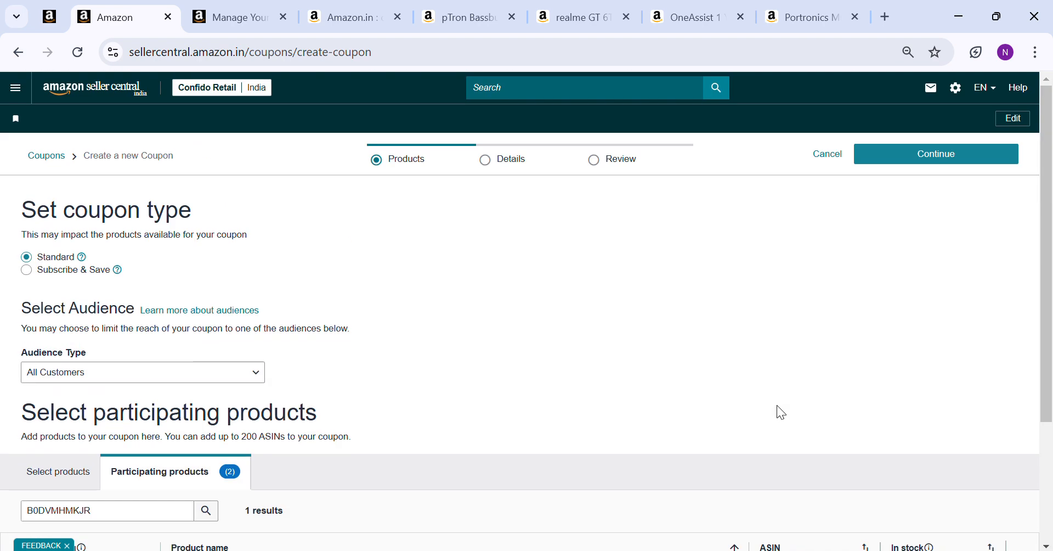
left_click(969, 159)
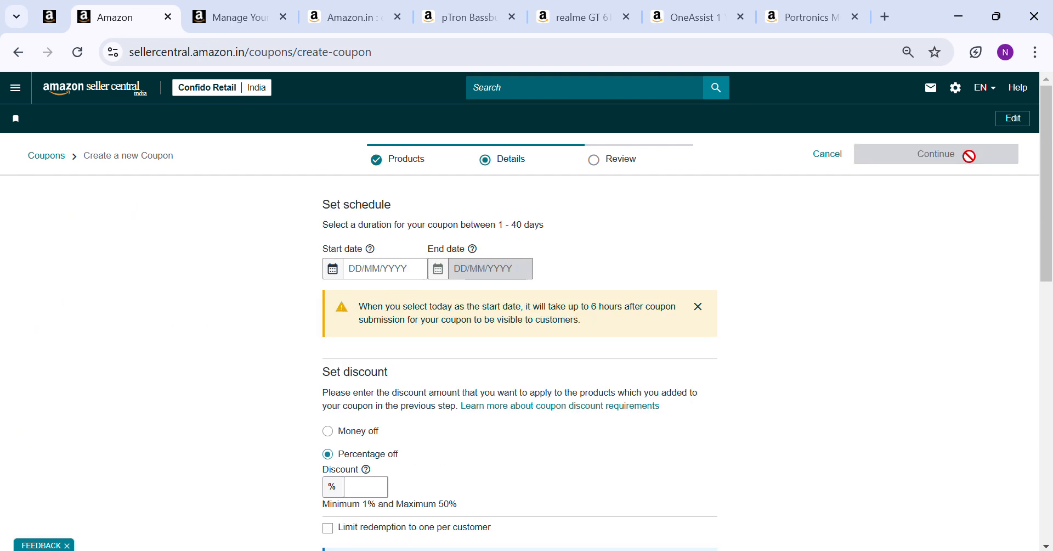
Step: Schedule the coupon from 11/02/2025 to 28/02/2025 and dismiss the start date notice
left_click(367, 267)
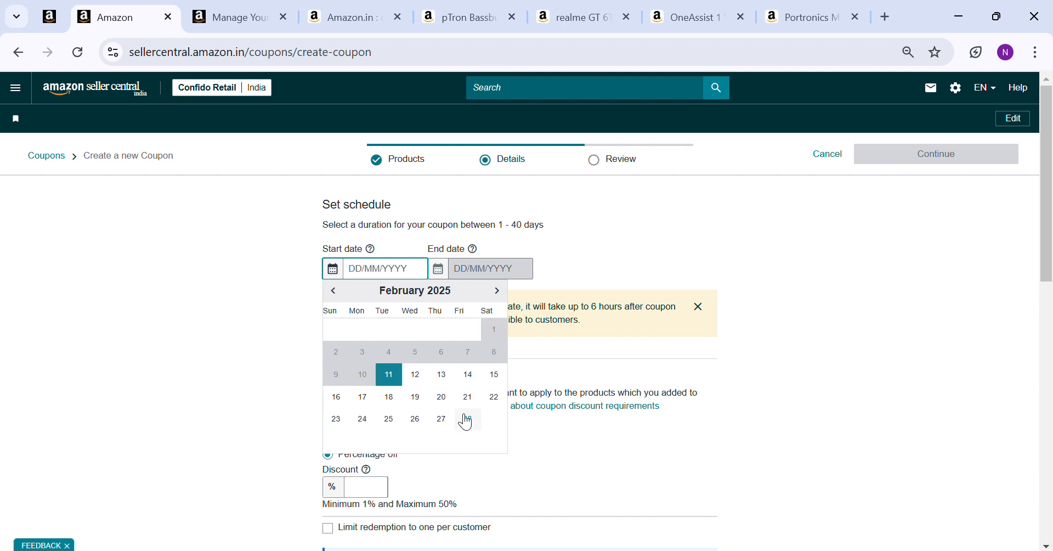
left_click(465, 420)
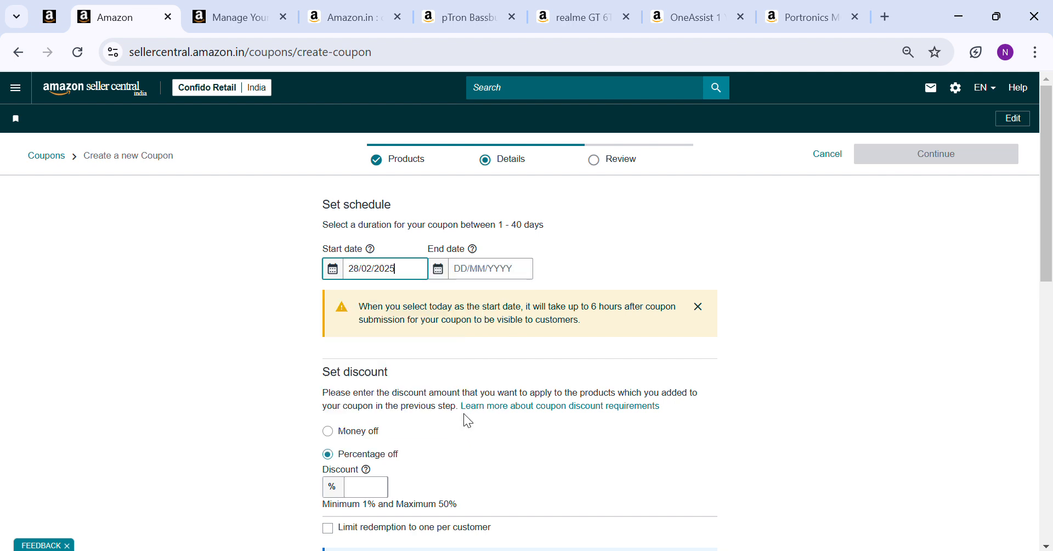
left_click(398, 274)
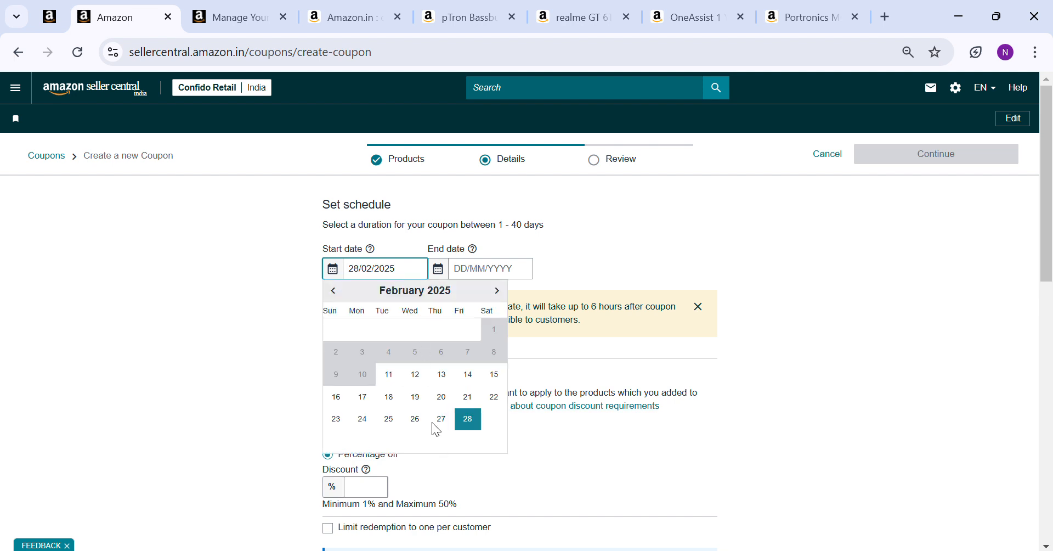
left_click(389, 374)
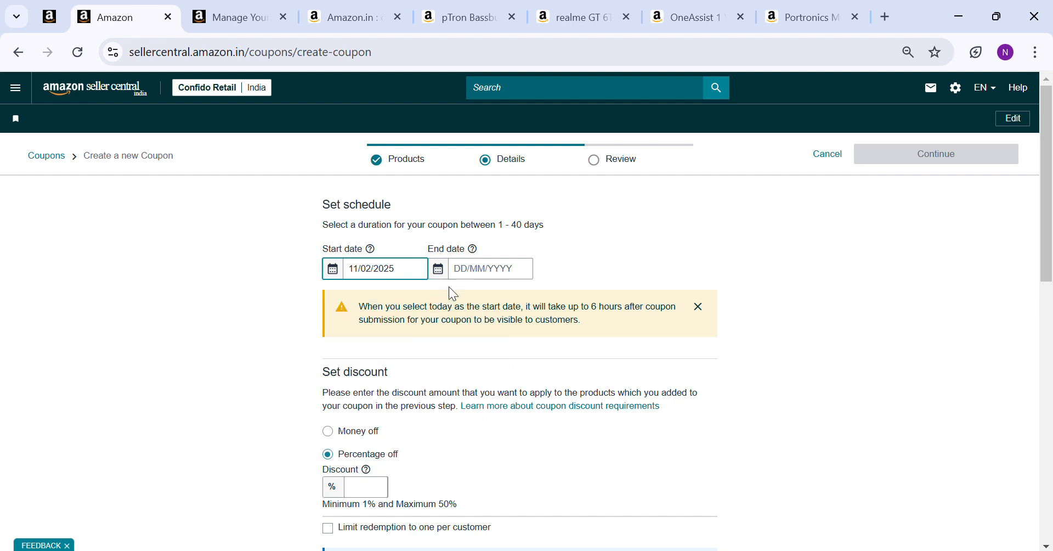
left_click(466, 268)
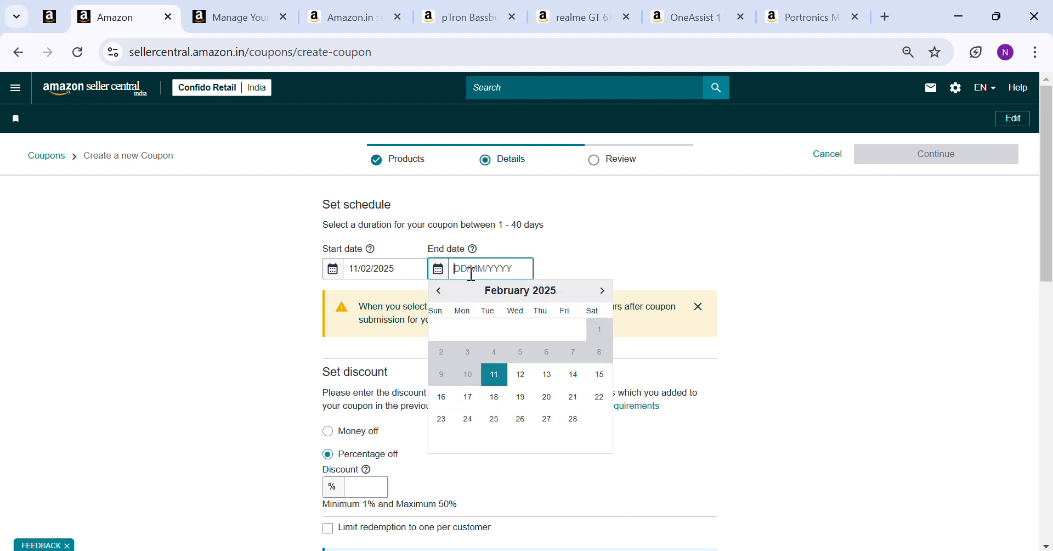
left_click(584, 421)
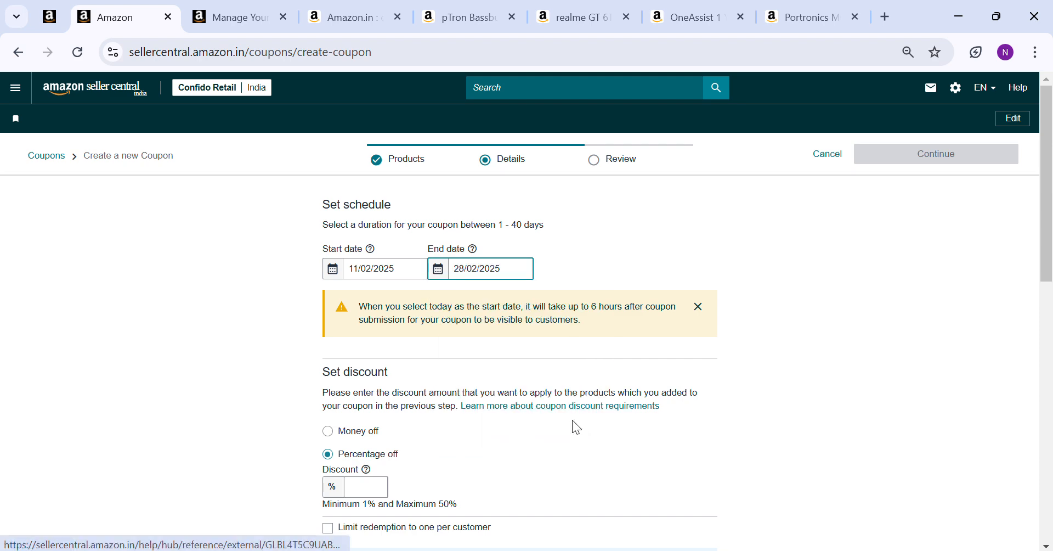
left_click(698, 306)
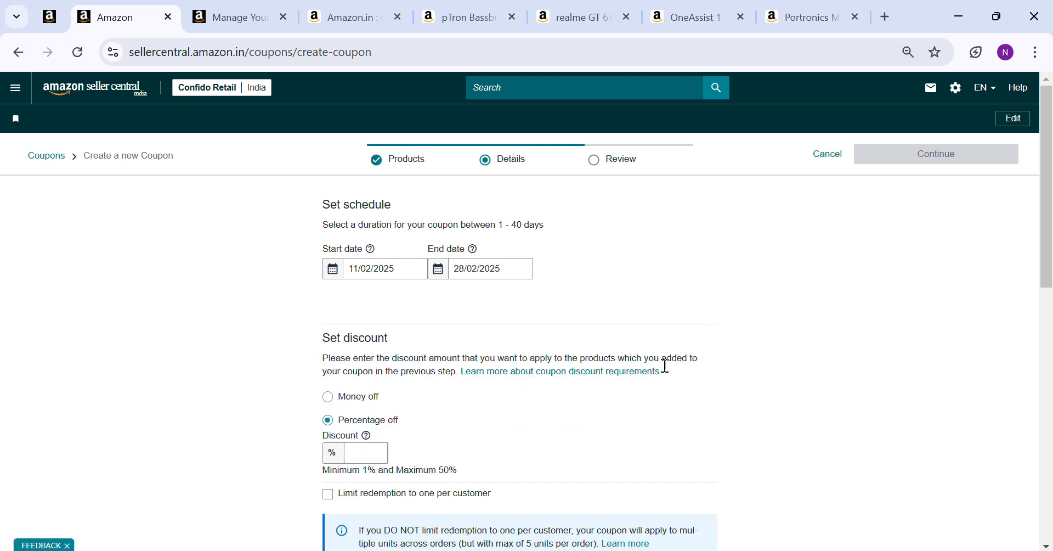
Step: Compare the Money off and Percentage off discount options, leaving Percentage off selected
scroll(581, 376, "down", 2)
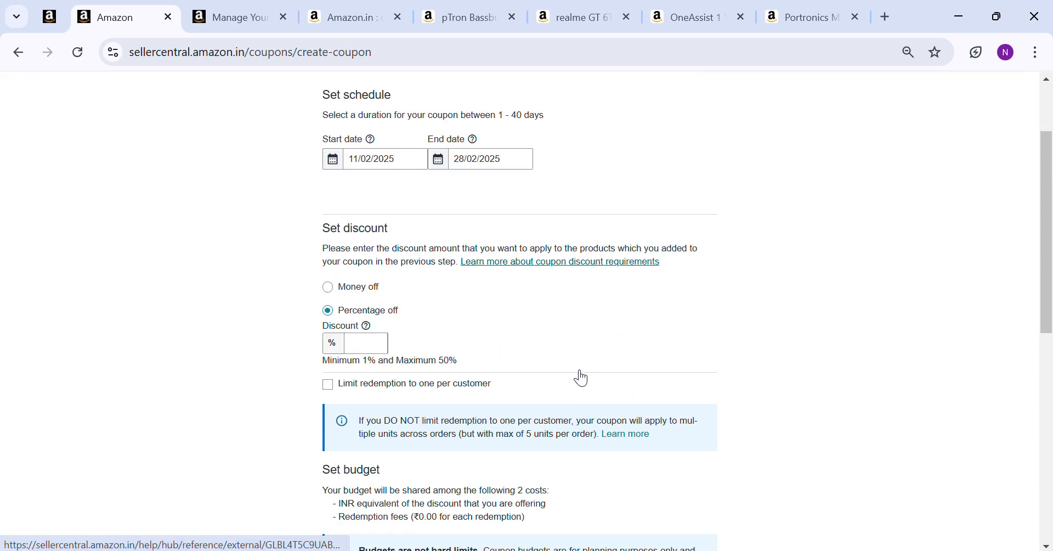
left_click(330, 287)
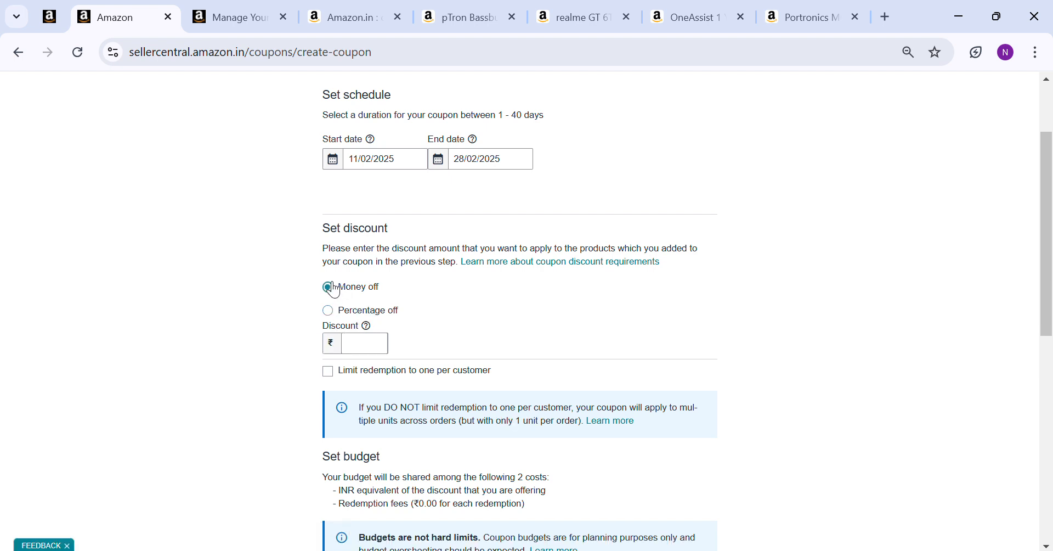
left_click(328, 310)
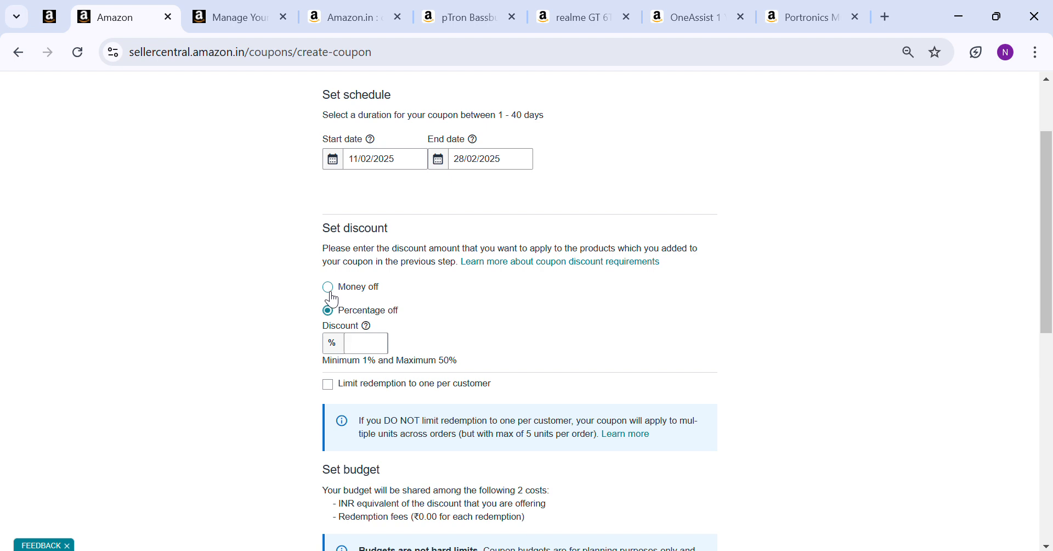
Step: Review the coupon's Details form, comparing Money off with Percentage off and checking the discount limits and budget notes
left_click(329, 287)
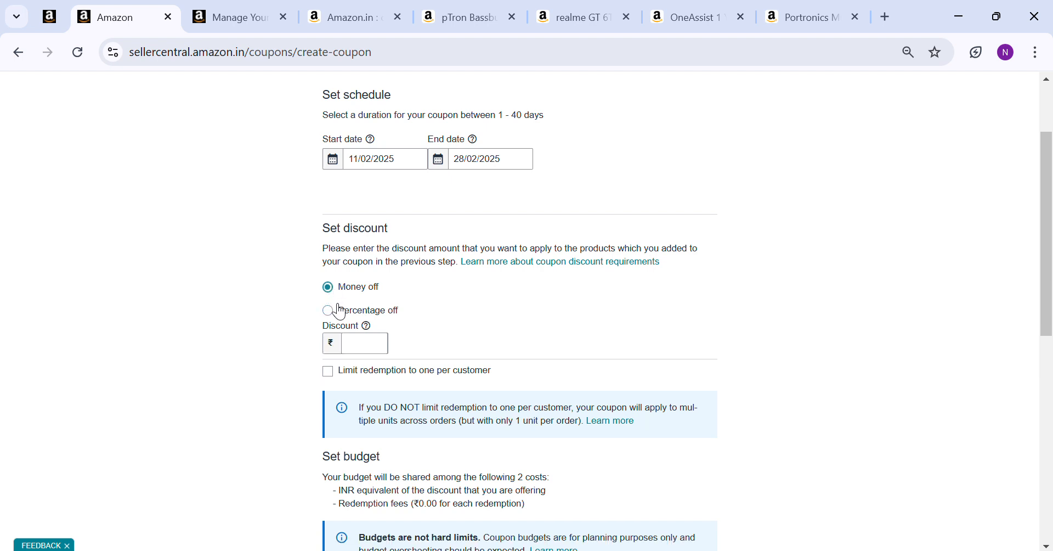
left_click(328, 311)
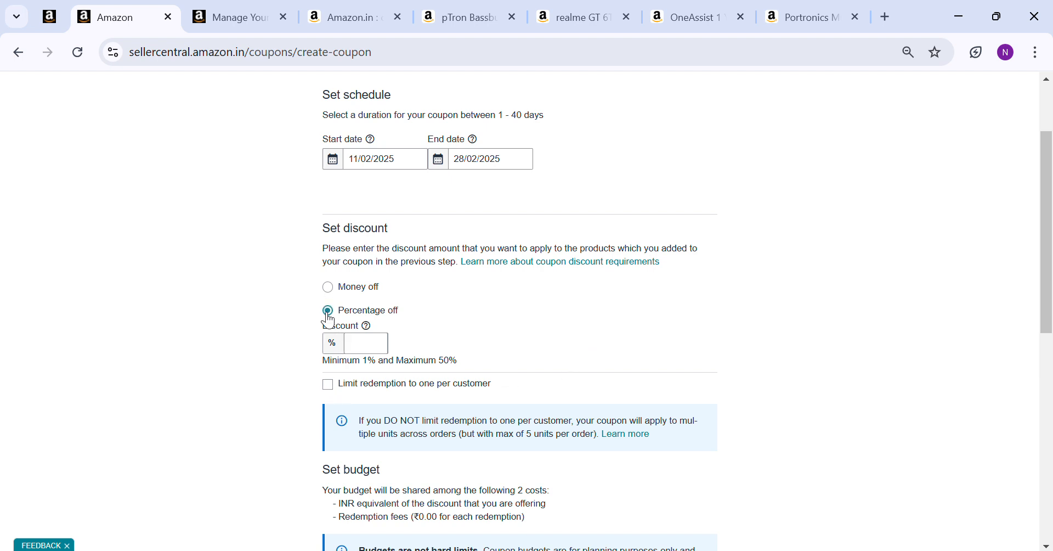
left_click(363, 336)
left_click(358, 343)
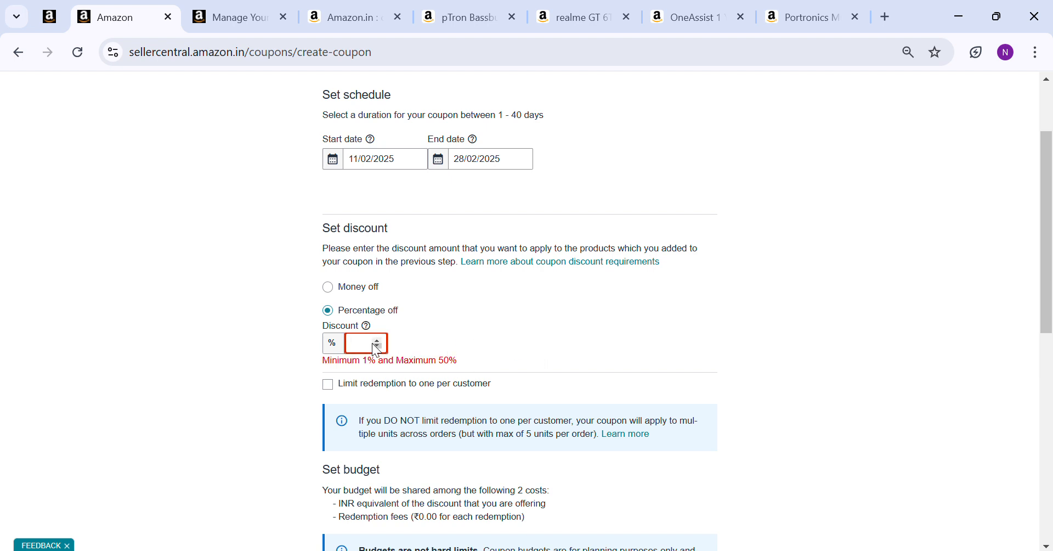
left_click(526, 333)
scroll(496, 363, "up", 1)
scroll(503, 357, "down", 3)
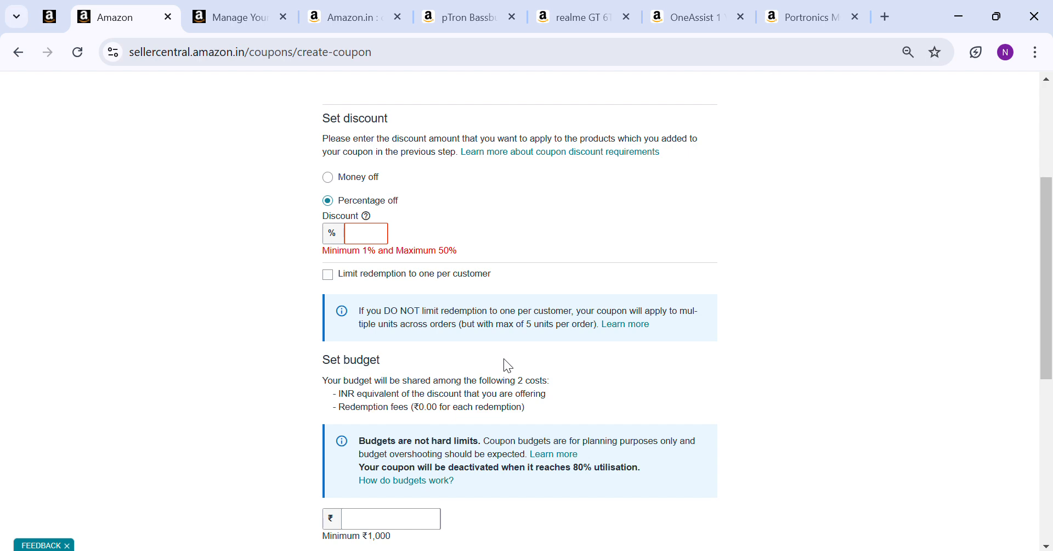
scroll(516, 365, "up", 4)
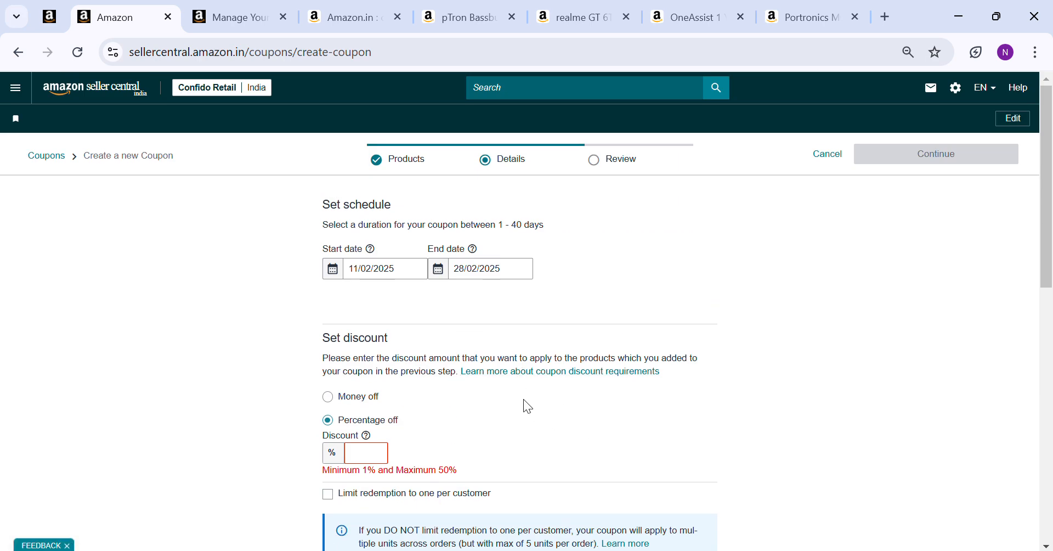
scroll(524, 400, "down", 4)
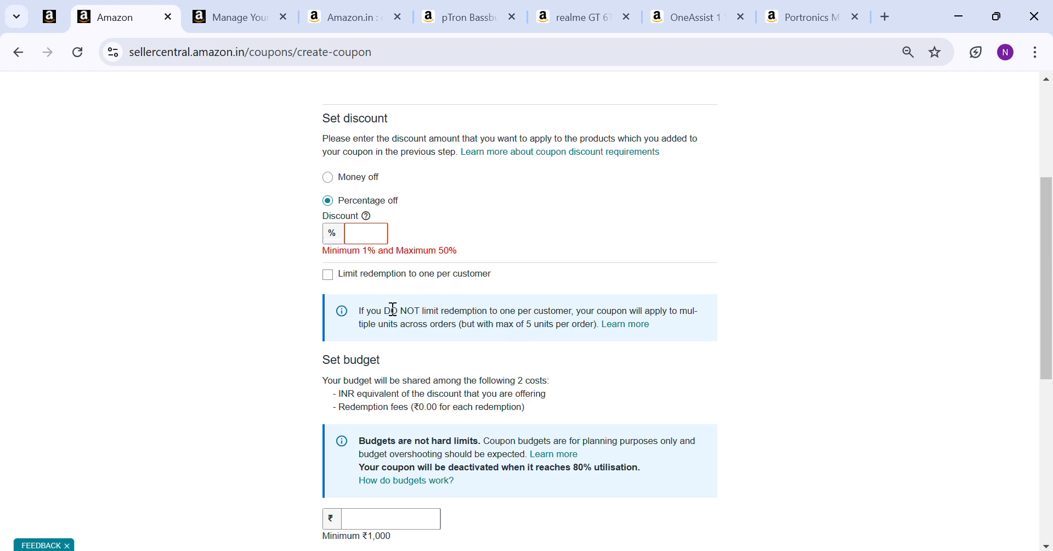
scroll(509, 274, "up", 4)
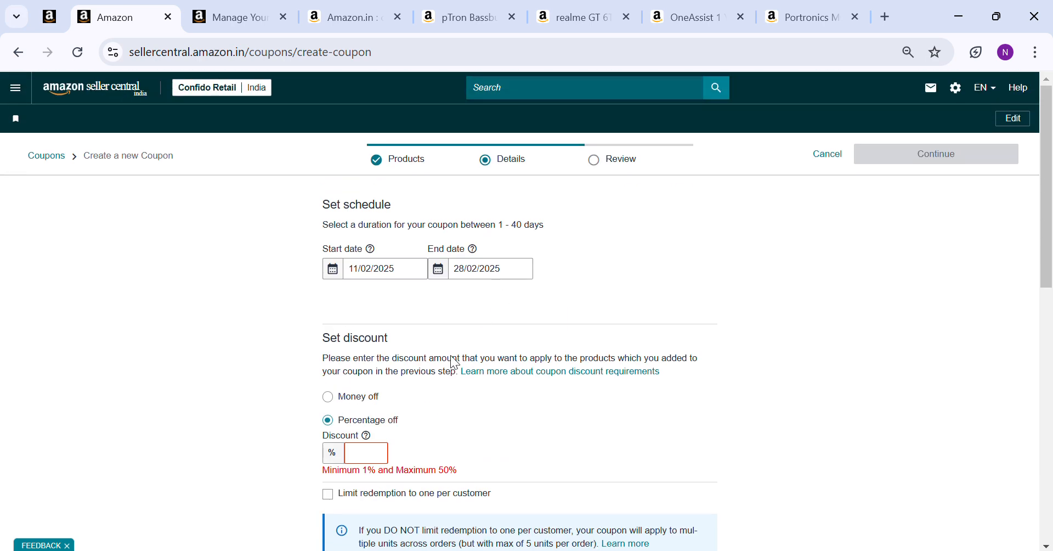
Step: Set the coupon's percentage discount to 10%
left_click(359, 453)
scroll(454, 438, "down", 2)
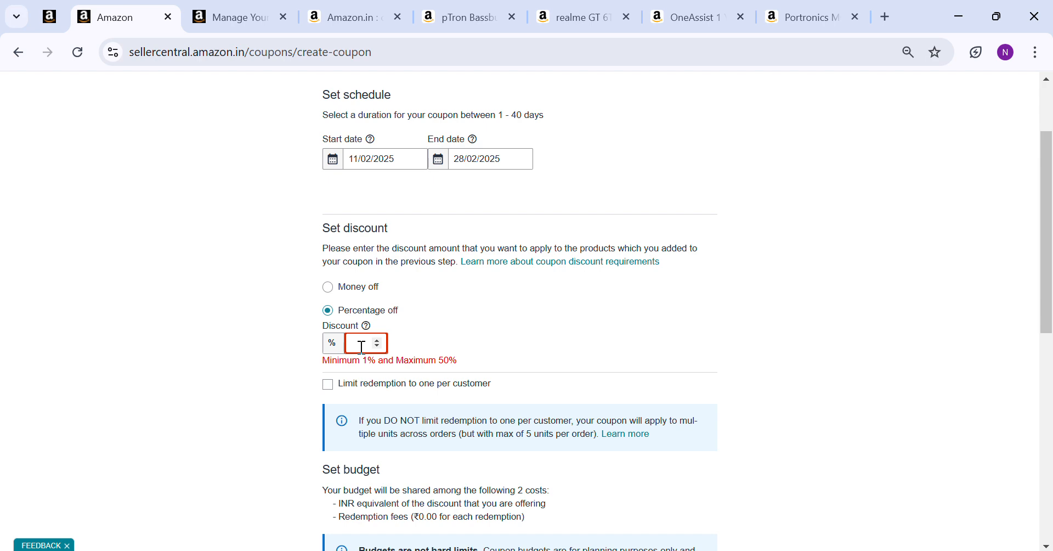
left_click(362, 347)
type("10")
Step: Compare the coupon with and without the redemption limit, leaving redemption limited to one per customer
scroll(555, 310, "down", 4)
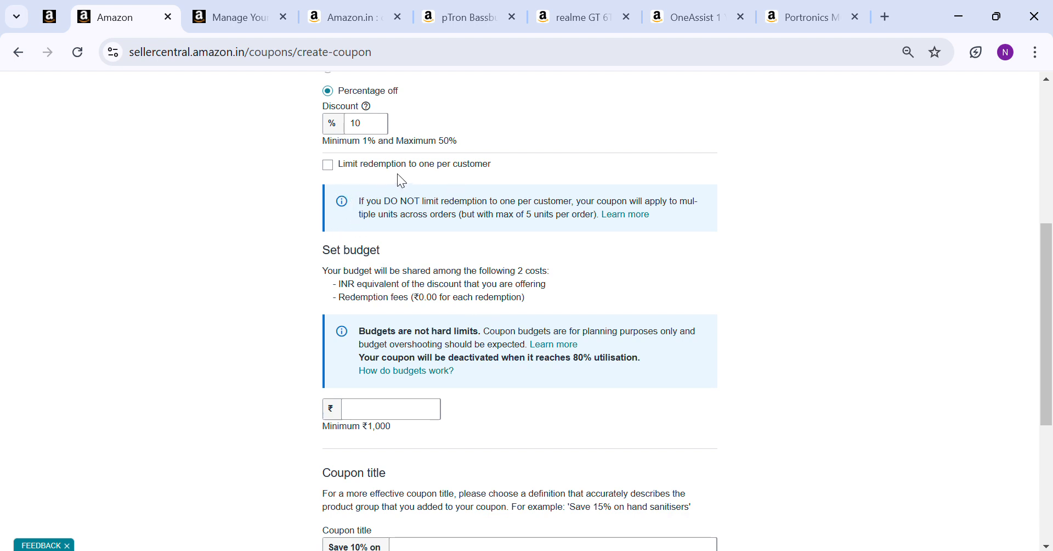
left_click_drag(406, 165, 424, 164)
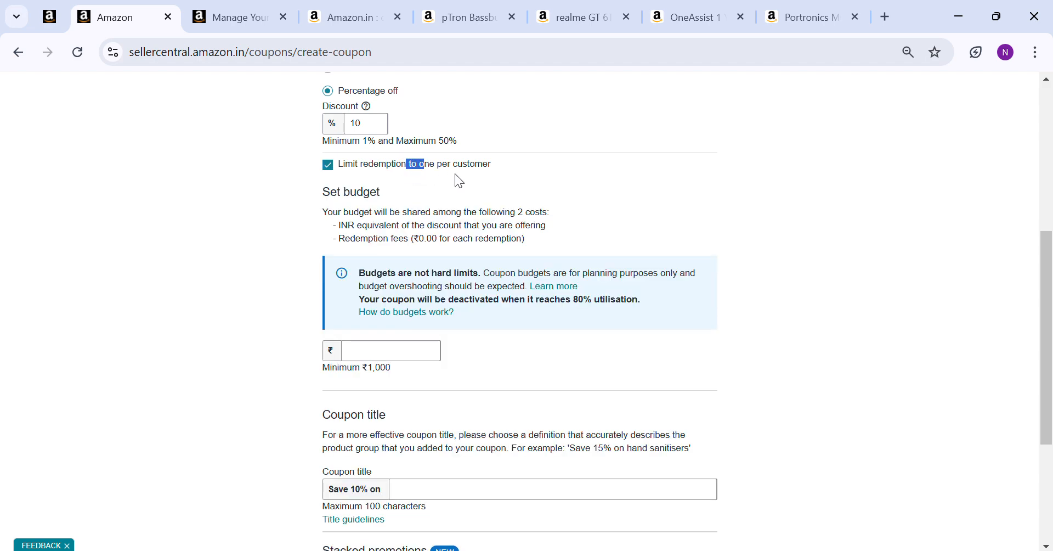
left_click(456, 173)
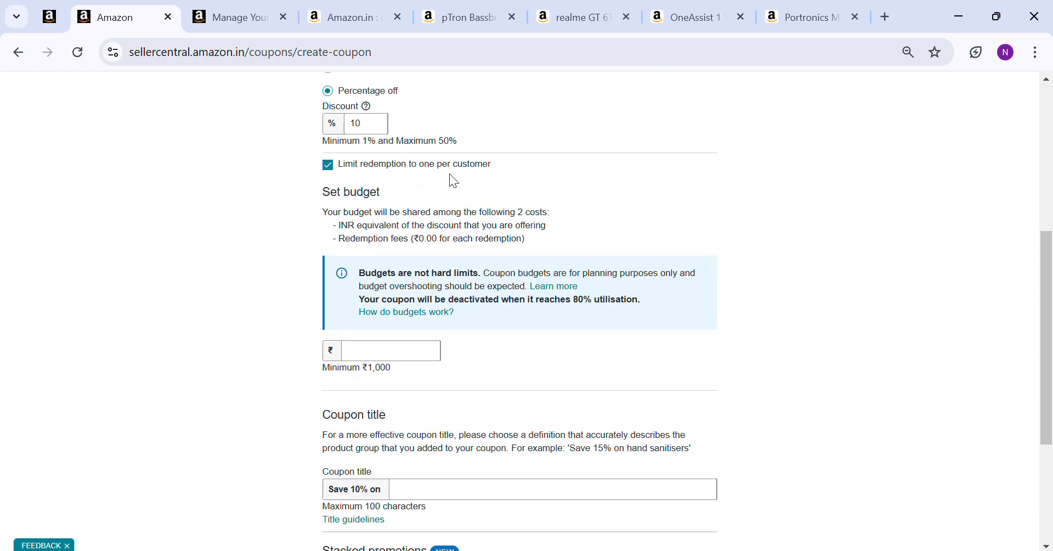
left_click(331, 169)
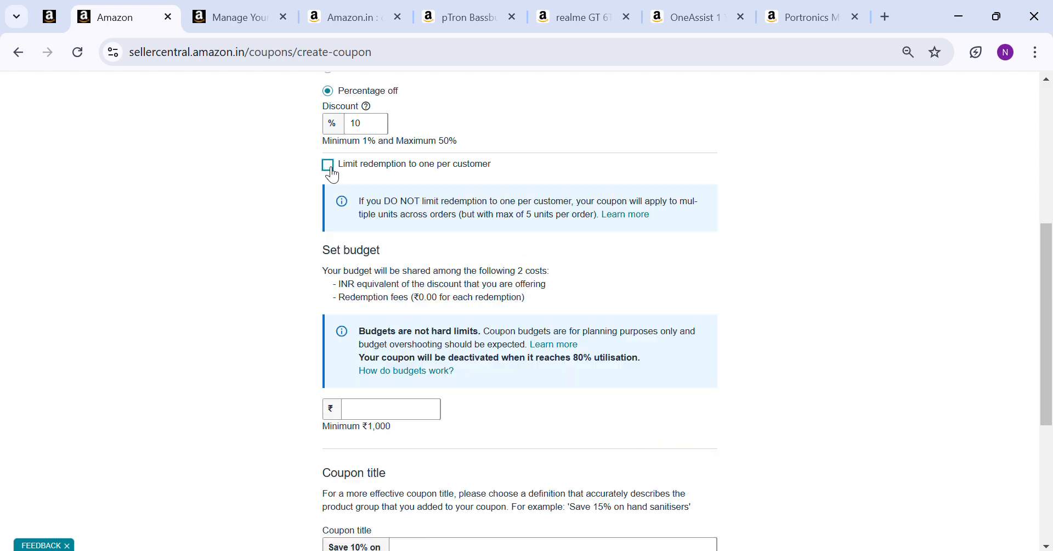
left_click(328, 166)
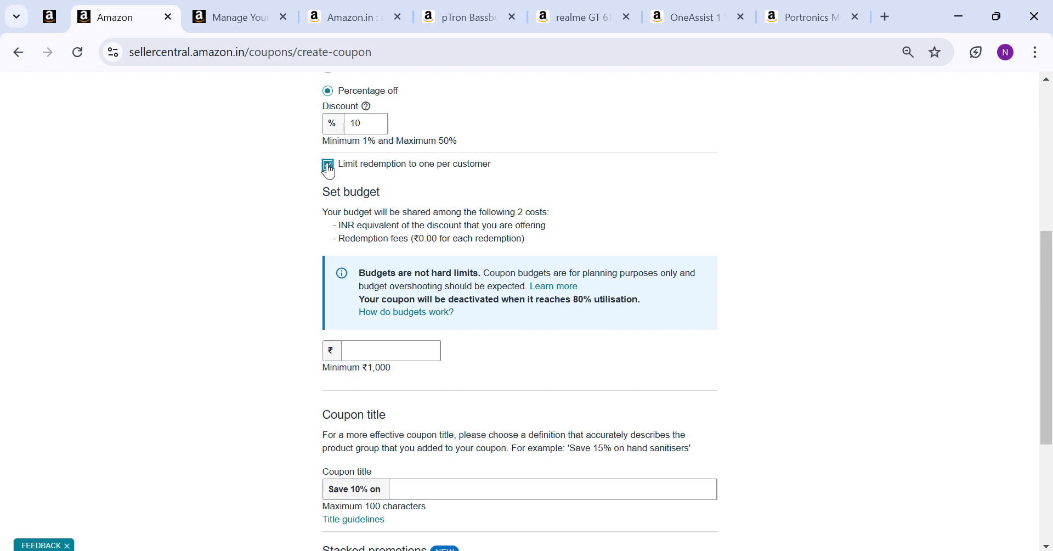
left_click(330, 171)
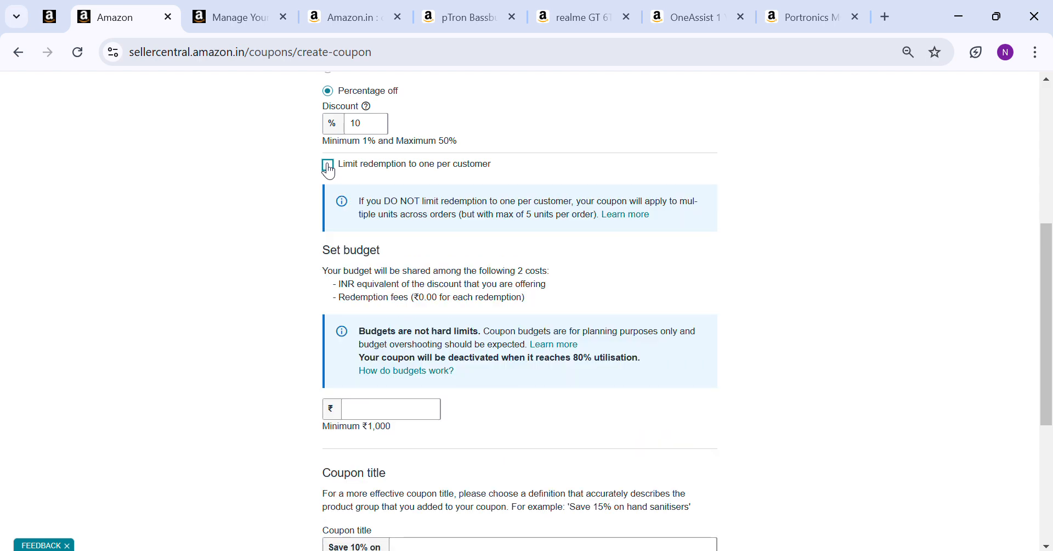
left_click(329, 171)
Step: Set the coupon's budget to ₹5000
scroll(351, 236, "down", 2)
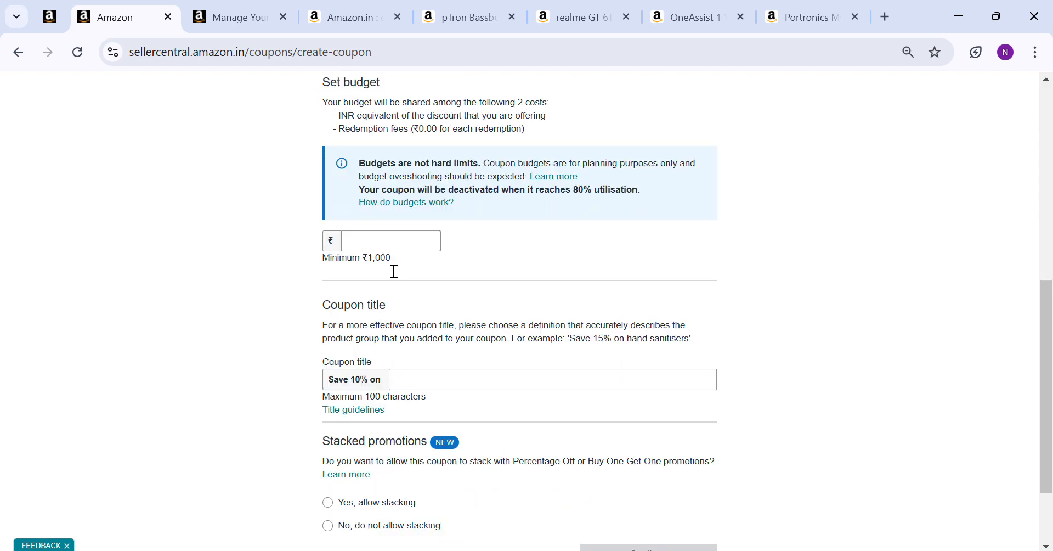
left_click(384, 243)
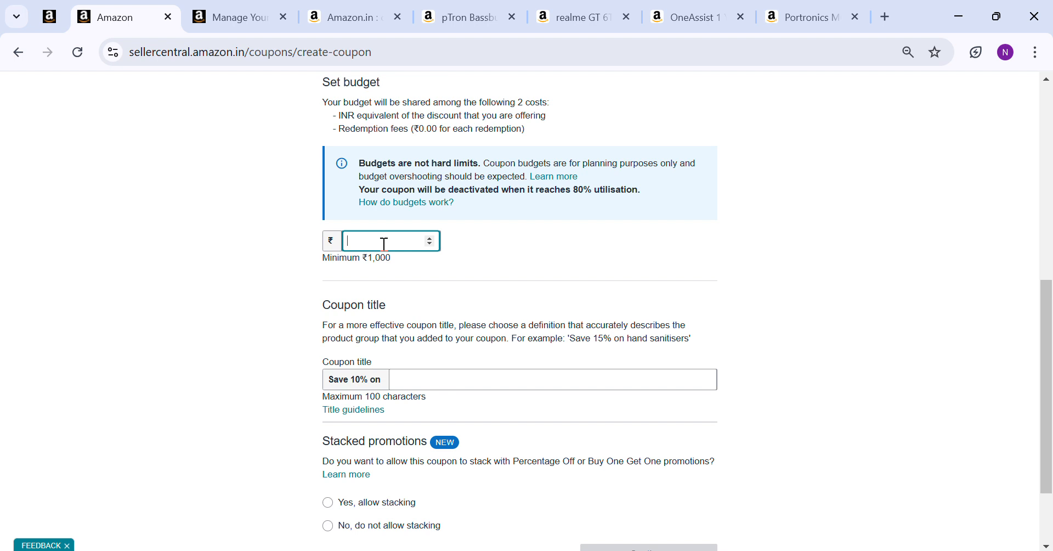
type("5000")
left_click(214, 292)
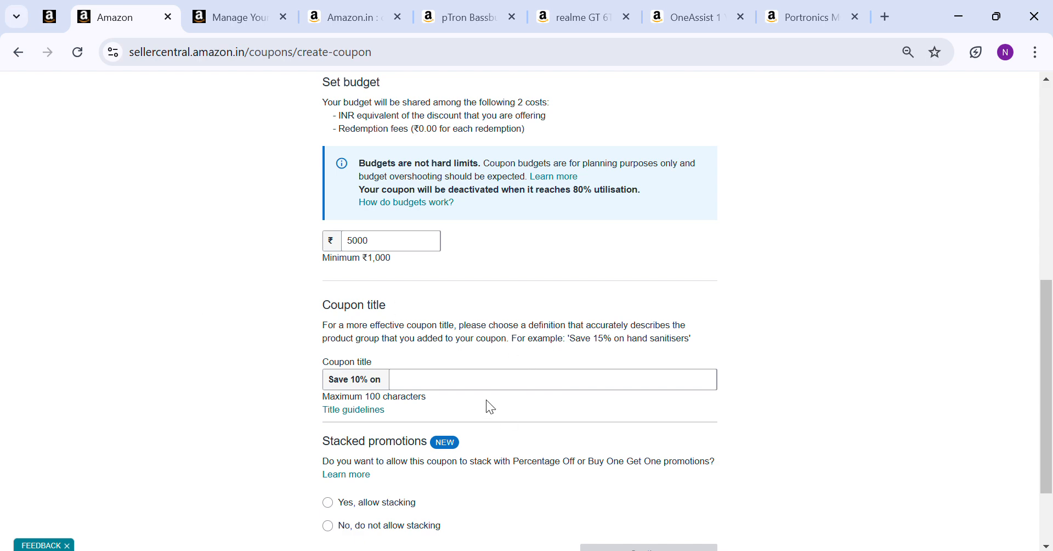
Step: Enter "titele" as the coupon title after "Save 10% on" and allow stacking with other promotions
left_click(468, 378)
left_click(55, 360)
scroll(172, 311, "down", 2)
scroll(181, 313, "up", 2)
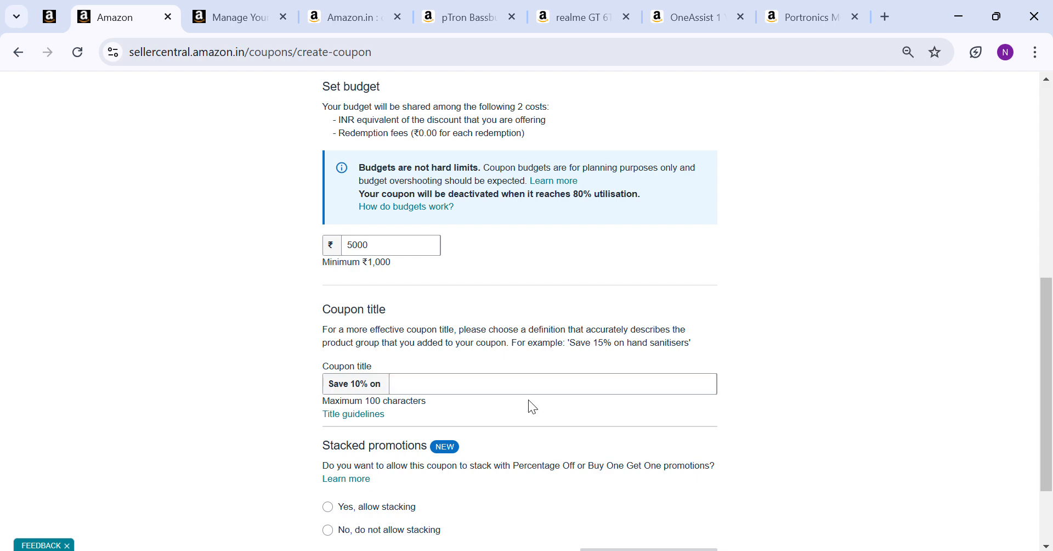
left_click(499, 381)
scroll(87, 365, "down", 2)
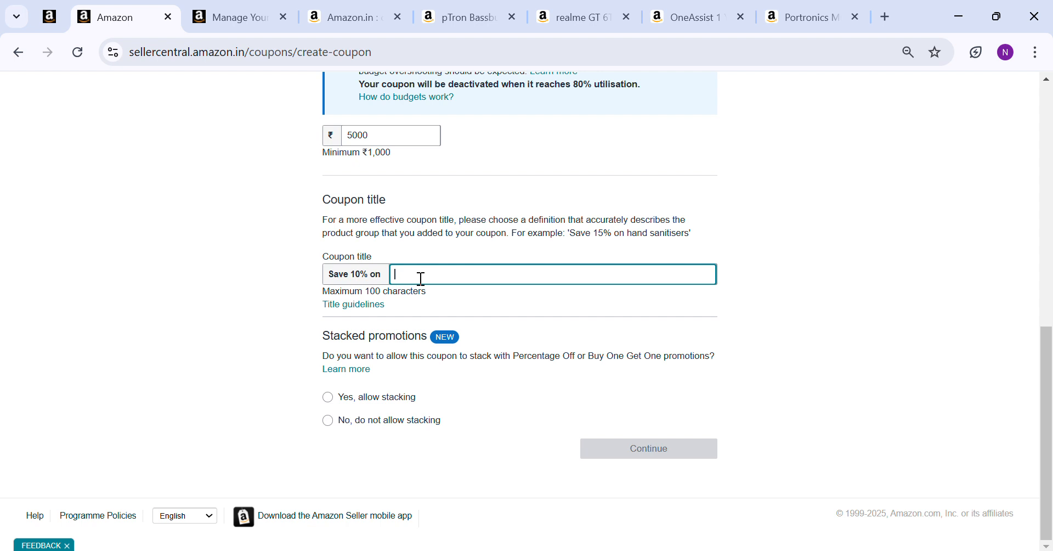
type("titele")
left_click(343, 398)
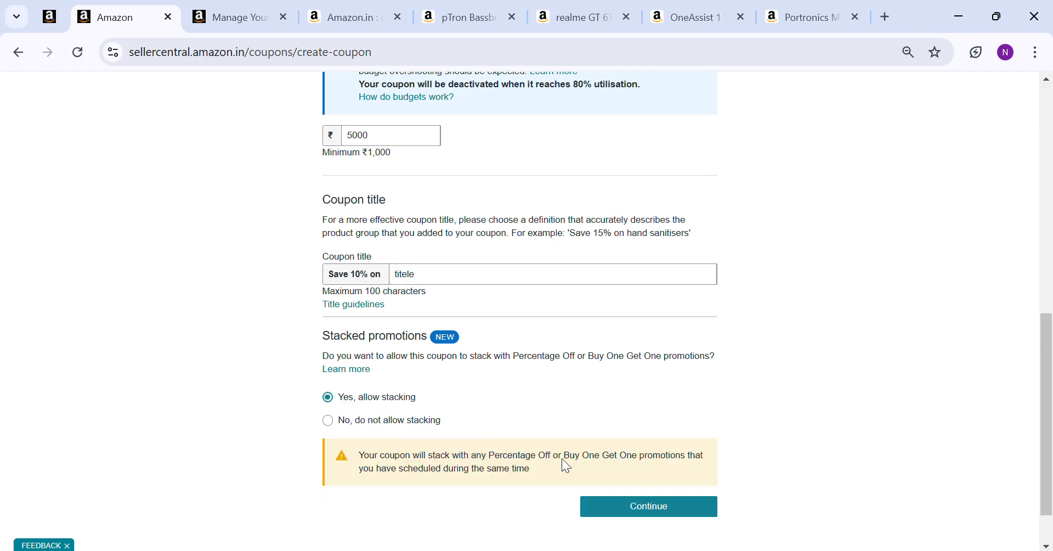
Step: Continue to the Review stage, check the coupon's details and products, and submit the coupon
left_click(674, 509)
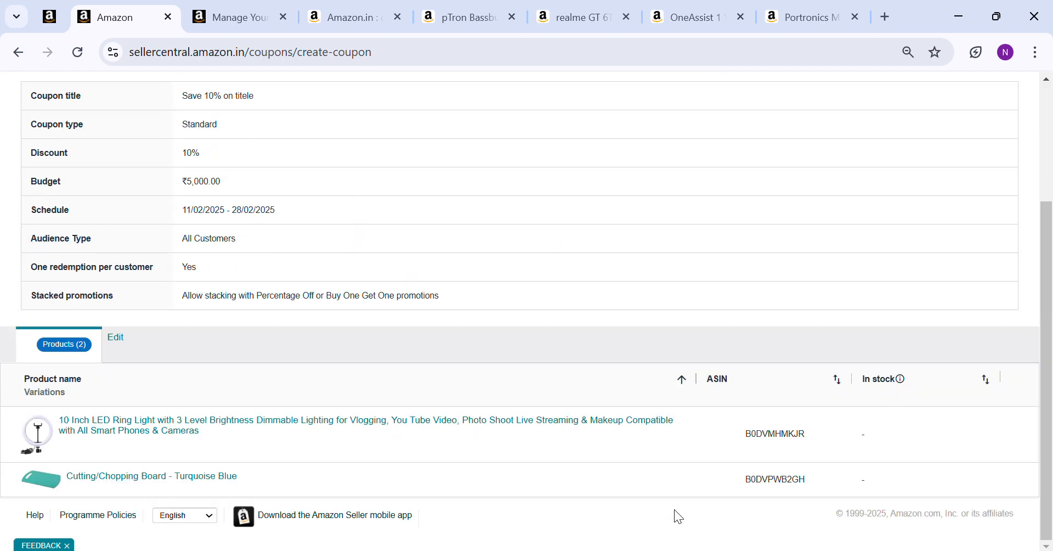
scroll(526, 406, "up", 3)
scroll(463, 354, "down", 3)
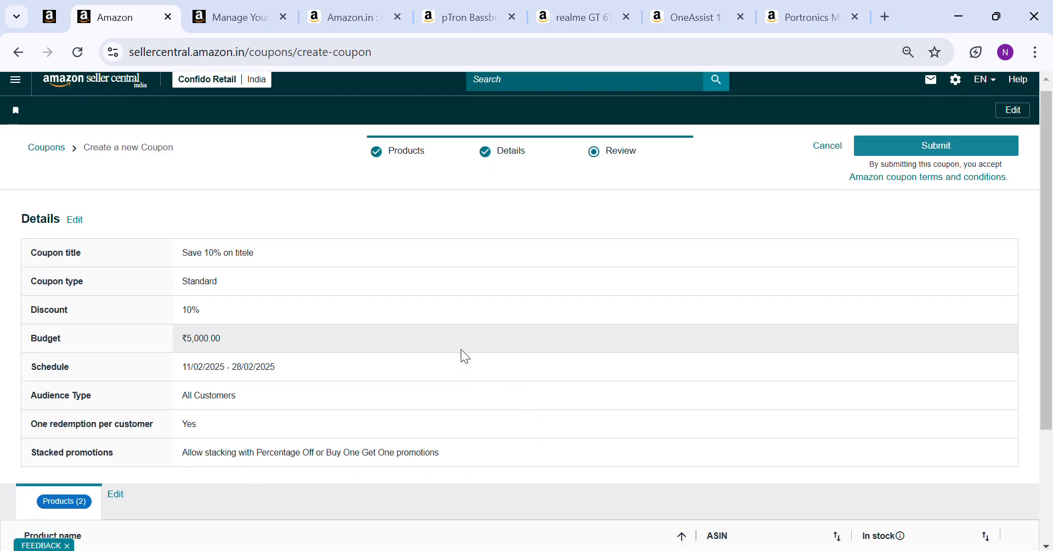
scroll(485, 485, "up", 3)
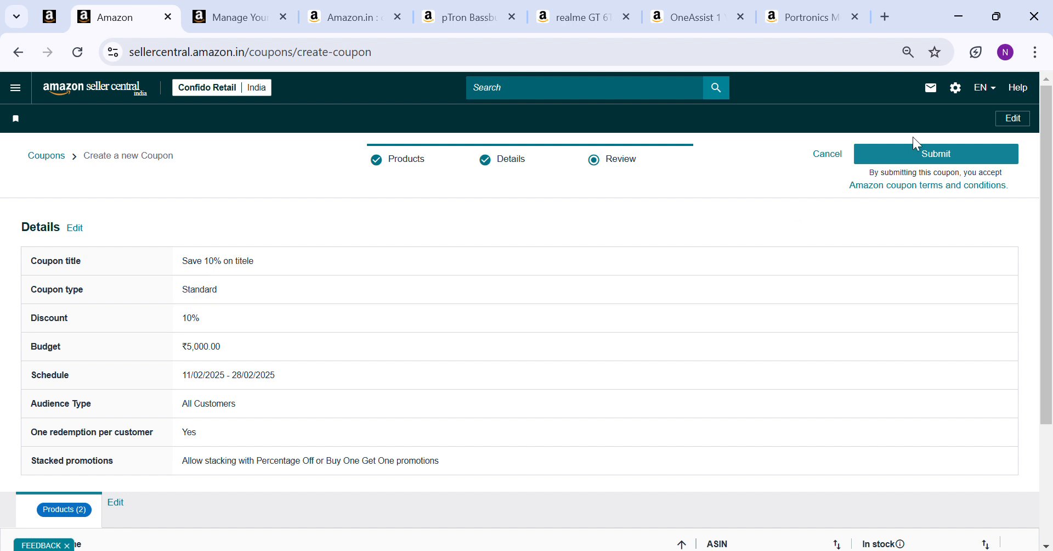
left_click(923, 157)
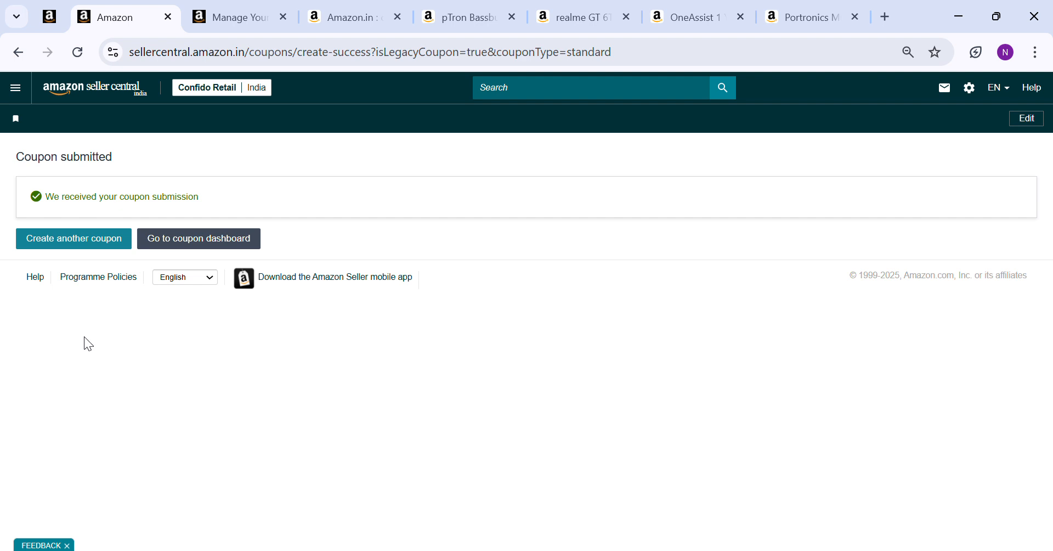
Step: Return to the Seller Central home page and open the Coupons page from Advertising in a new browser tab
left_click(69, 80)
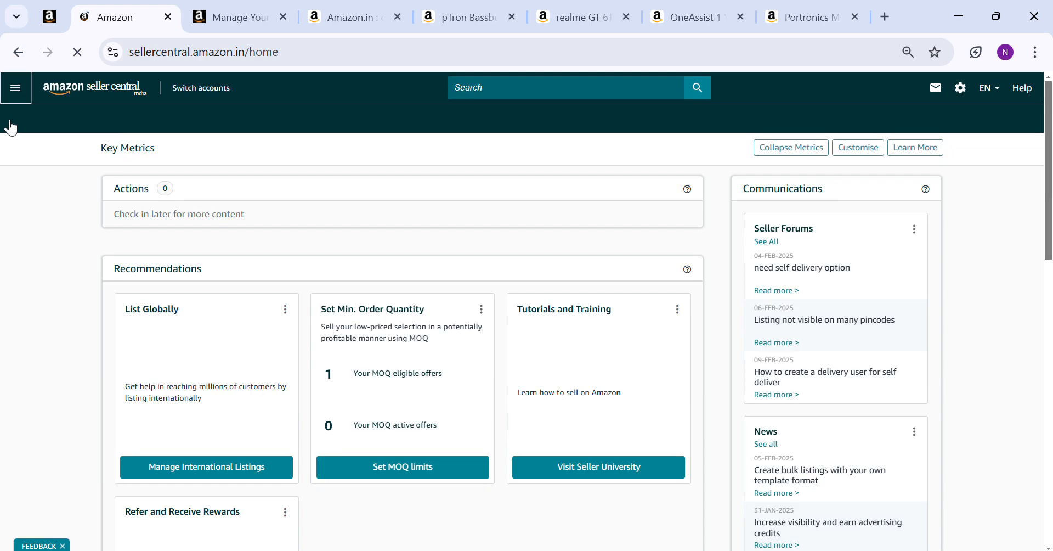
left_click(8, 94)
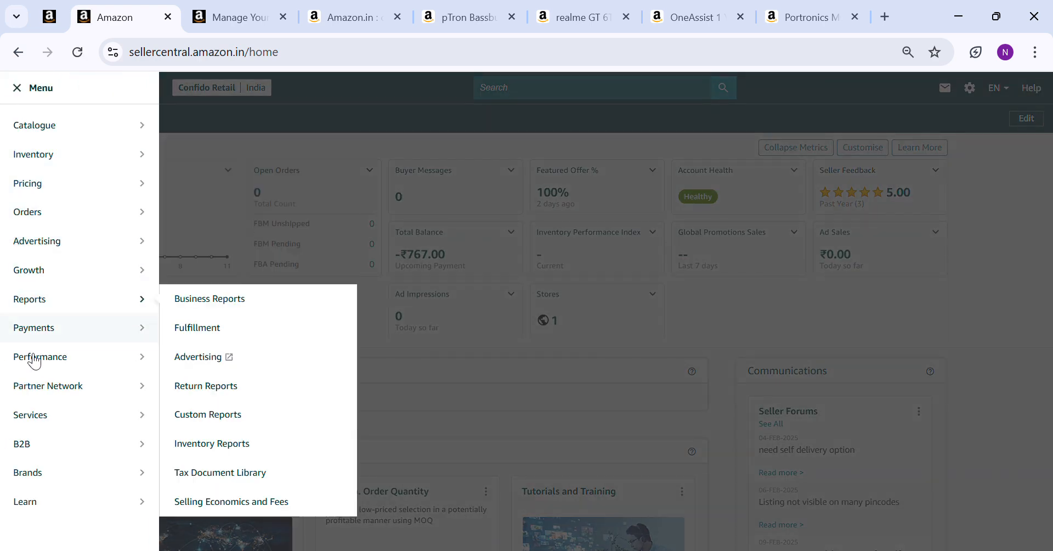
mouse_move(34, 269)
mouse_move(72, 253)
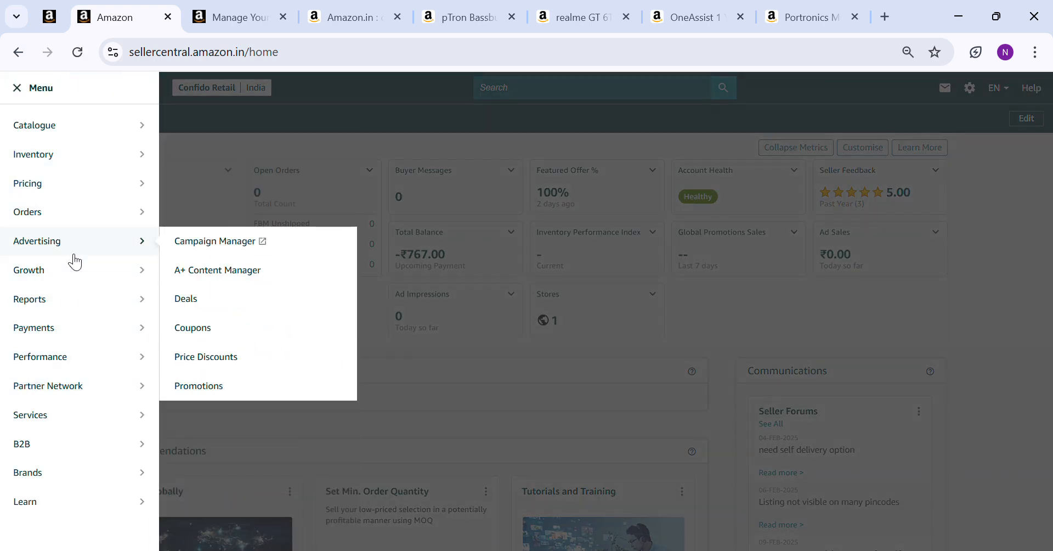
middle_click(219, 325)
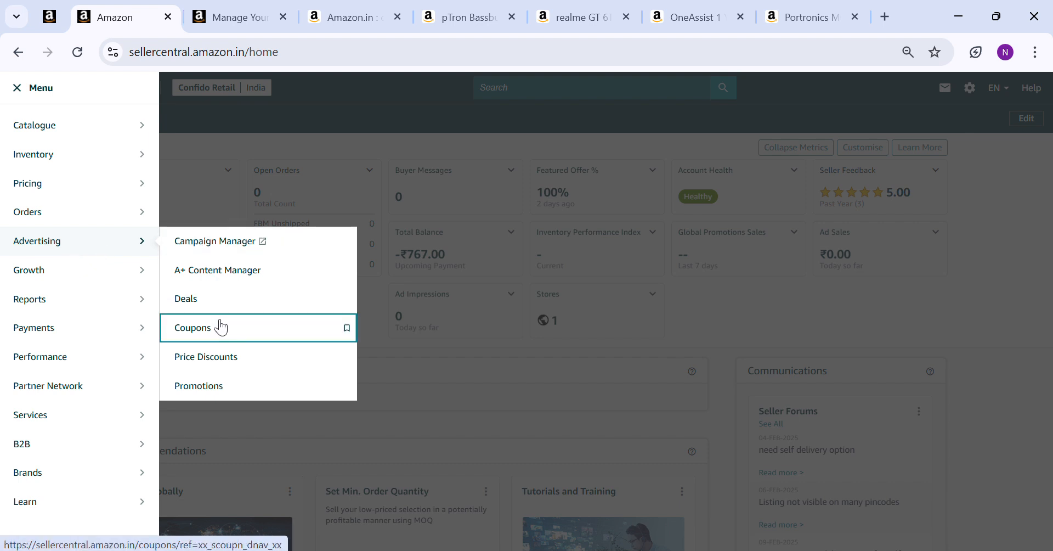
left_click(212, 5)
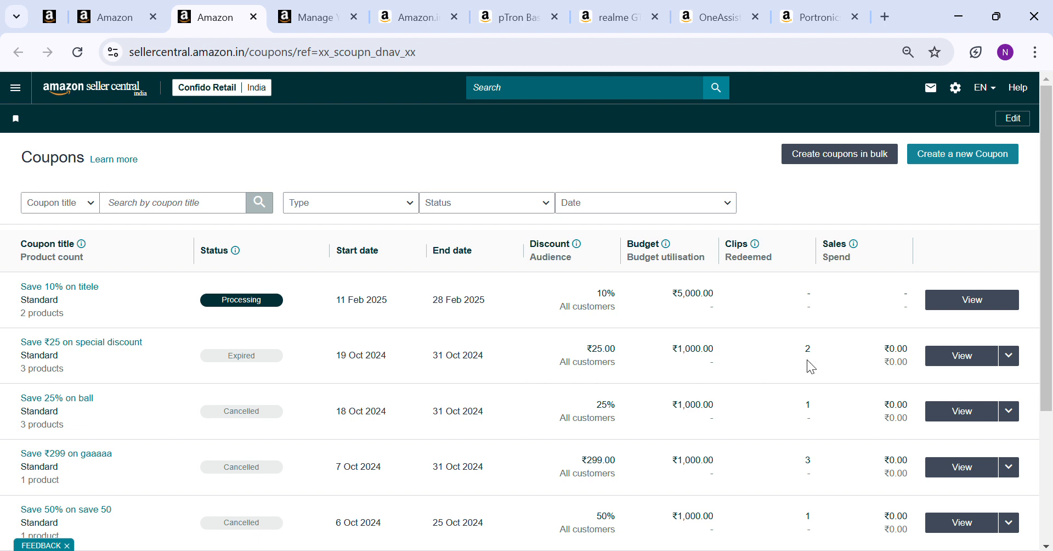
Step: Examine the Clips, Redeemed, Sales and Spend figures of the coupons in the list
left_click_drag(801, 347, 836, 355)
left_click(797, 394)
left_click_drag(789, 471, 845, 492)
left_click(764, 395)
left_click_drag(799, 359, 822, 364)
left_click(831, 352)
left_click(822, 364)
scroll(808, 417, "down", 3)
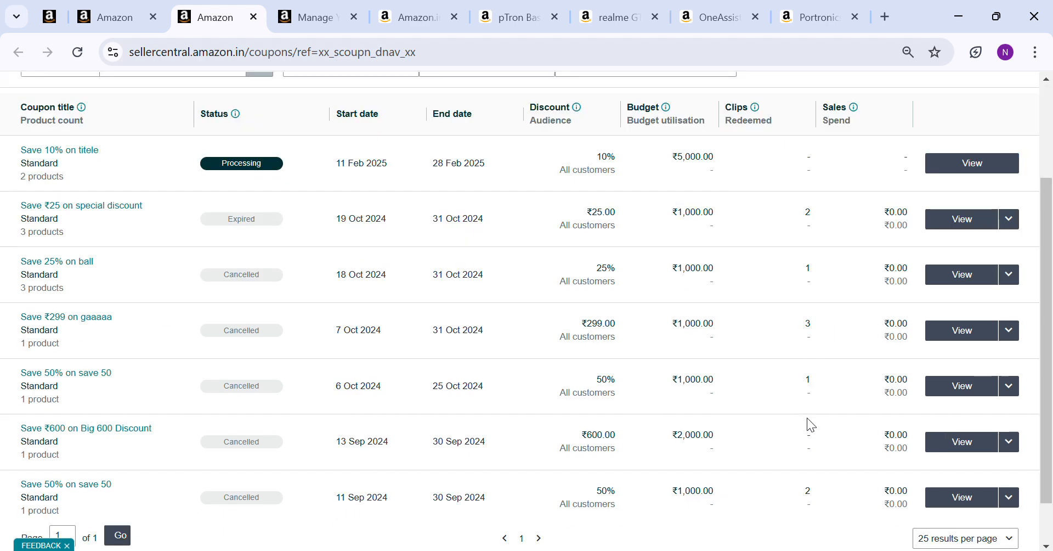
left_click_drag(801, 428, 824, 447)
left_click(823, 450)
left_click(784, 449)
left_click(824, 446)
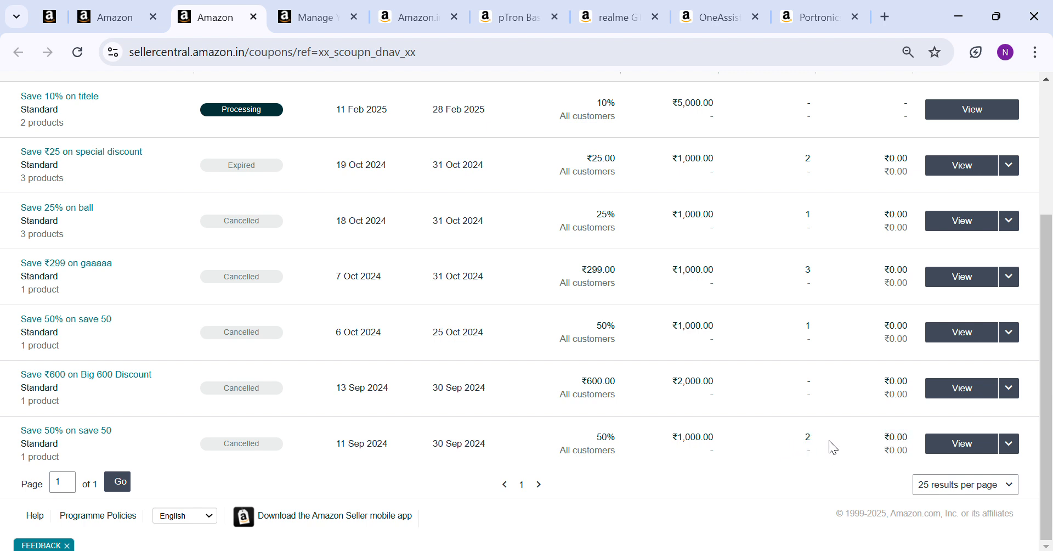
scroll(779, 458, "up", 4)
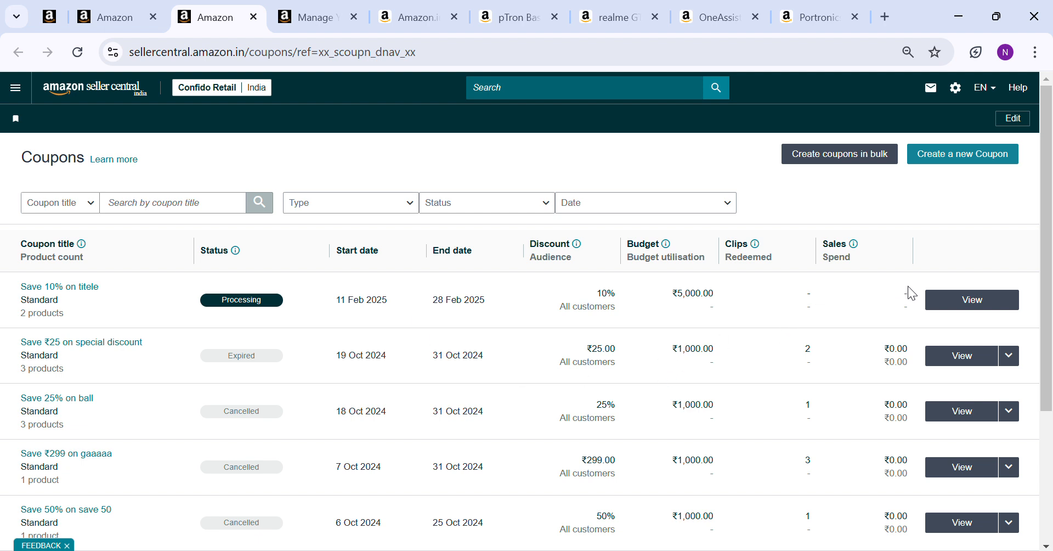
left_click_drag(884, 361, 914, 363)
left_click(877, 354)
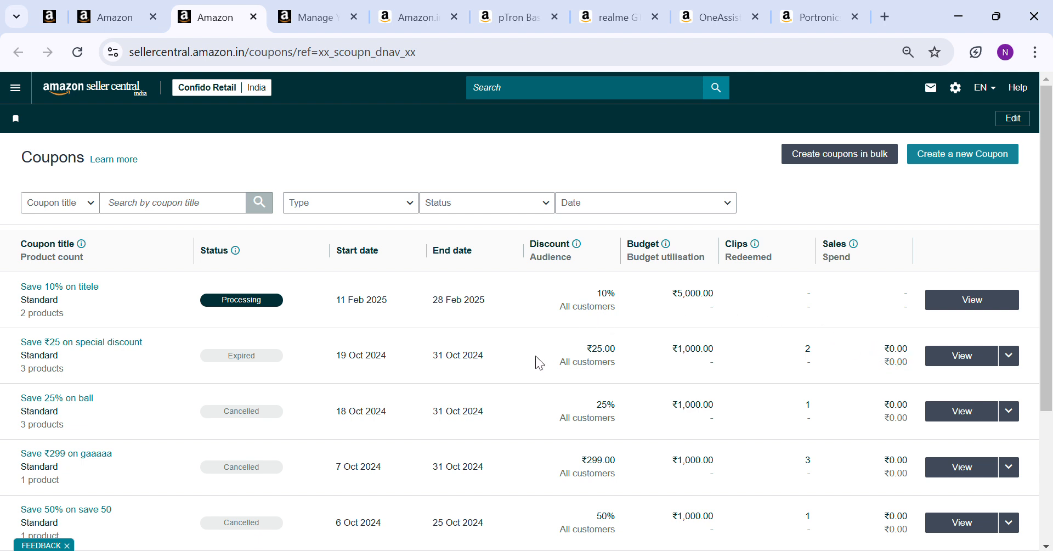